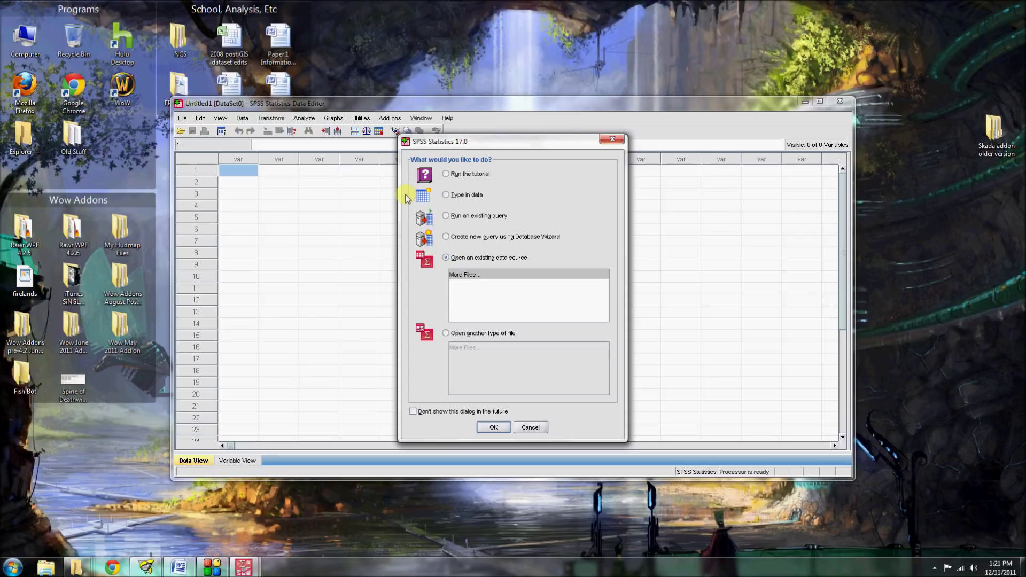
Set the startup dialog not to show in the future and dismiss the Open Data dialog without opening a file
{"action": "left_click_drag", "start_coordinate": [500, 143], "coordinate": [568, 160]}
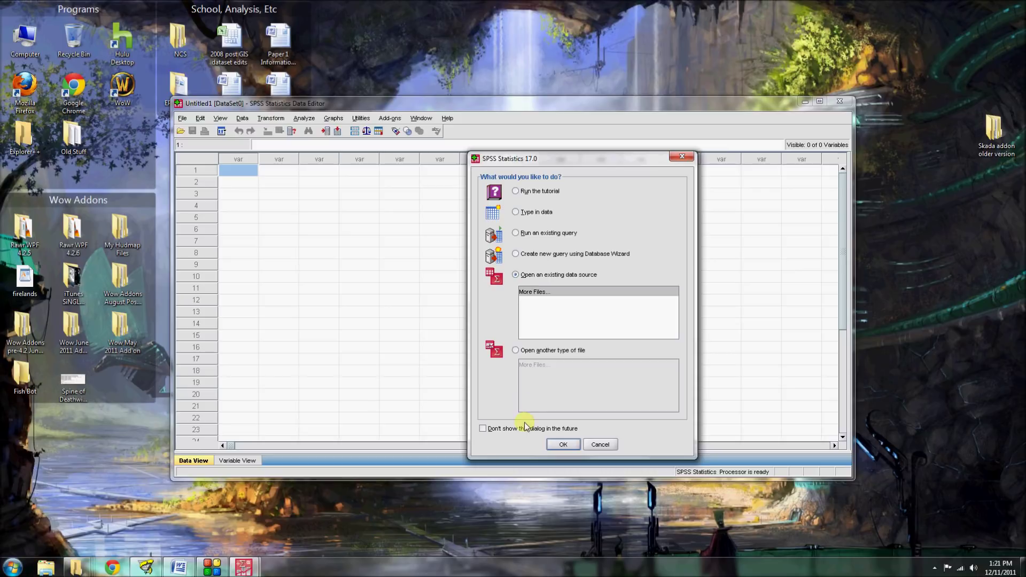
{"action": "left_click", "coordinate": [497, 430]}
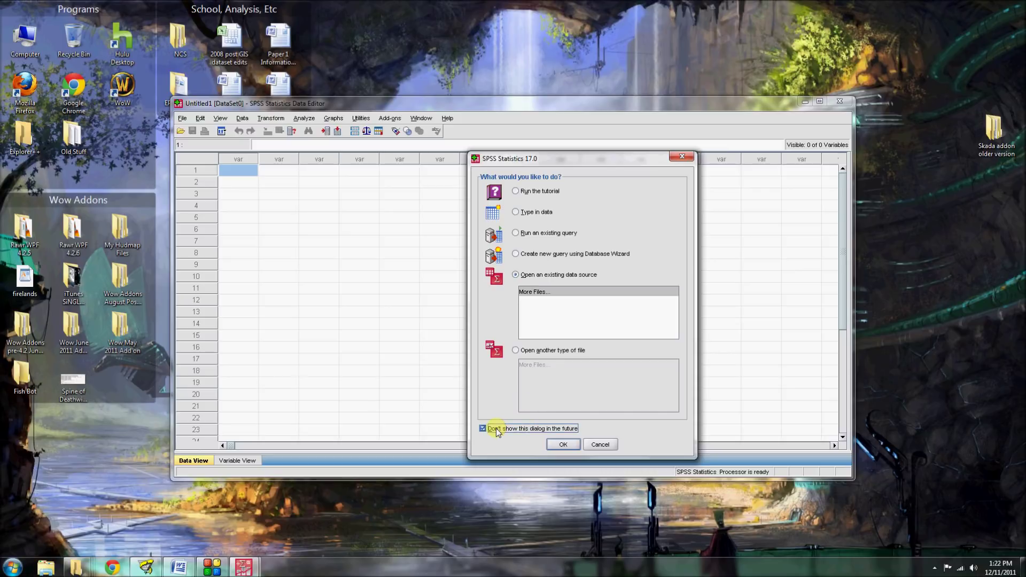
{"action": "left_click", "coordinate": [554, 444]}
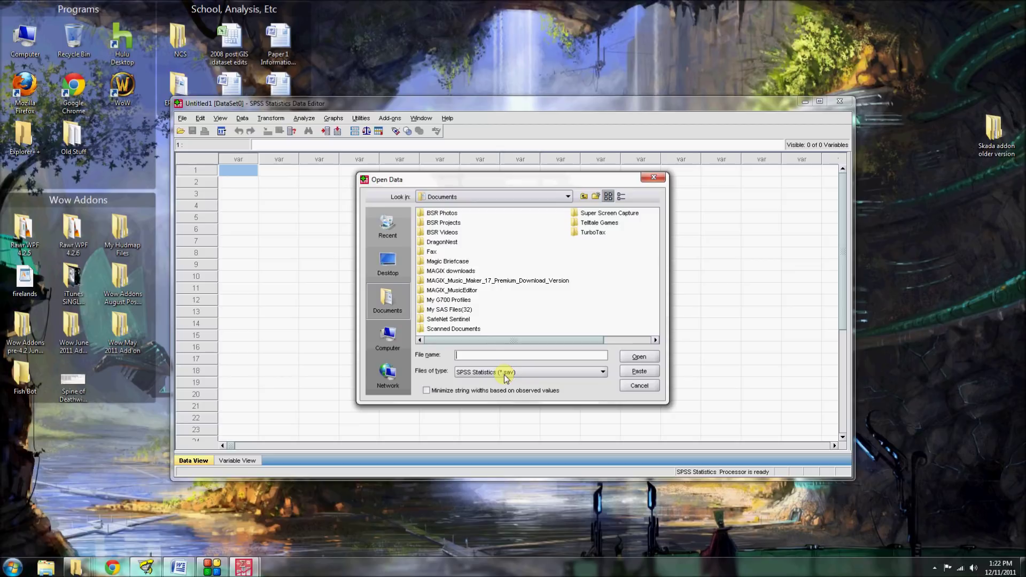
{"action": "left_click", "coordinate": [642, 389]}
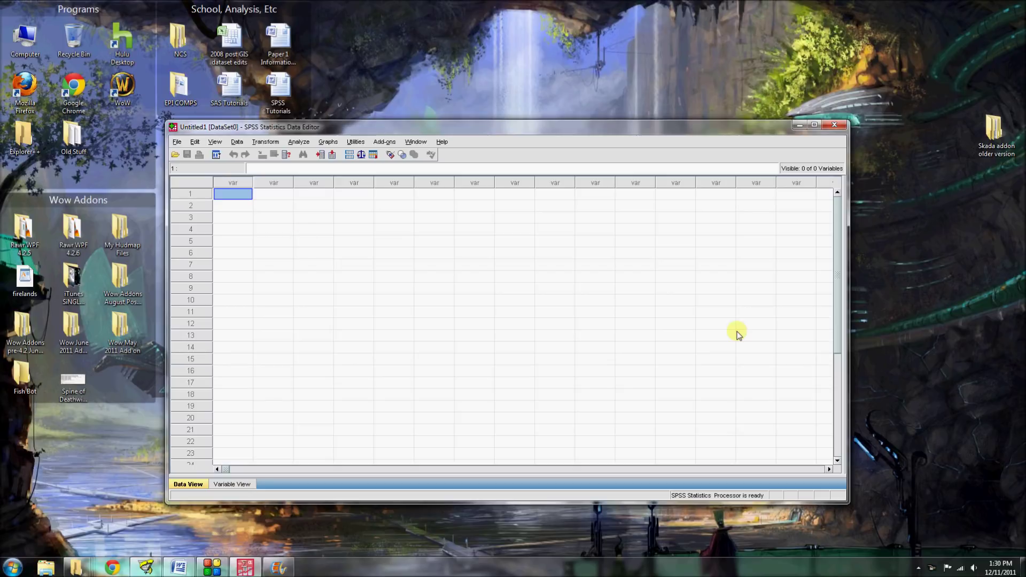
Examine the empty Variable View and Data View of the untitled dataset
{"action": "left_click", "coordinate": [231, 485]}
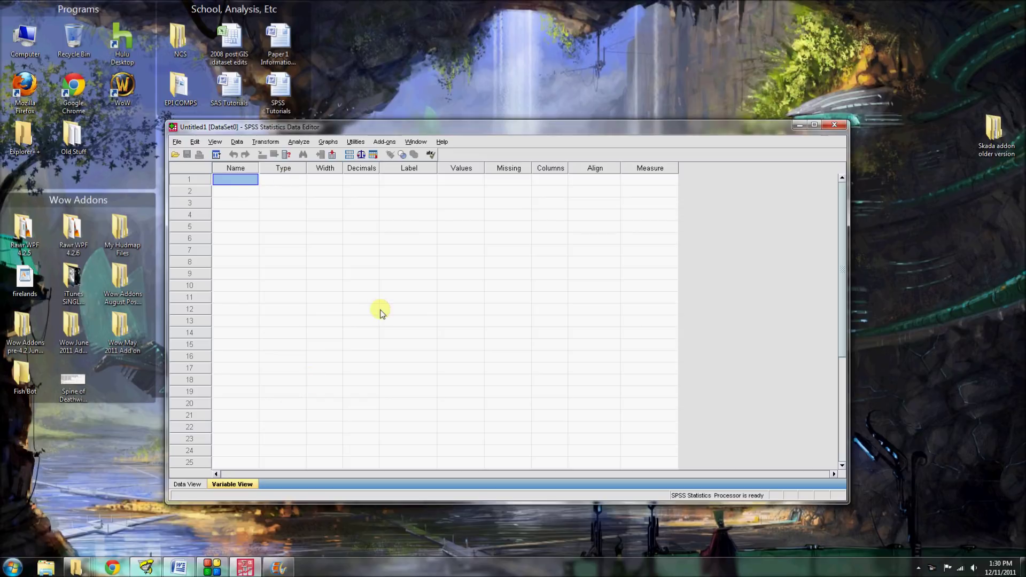
{"action": "left_click", "coordinate": [187, 486]}
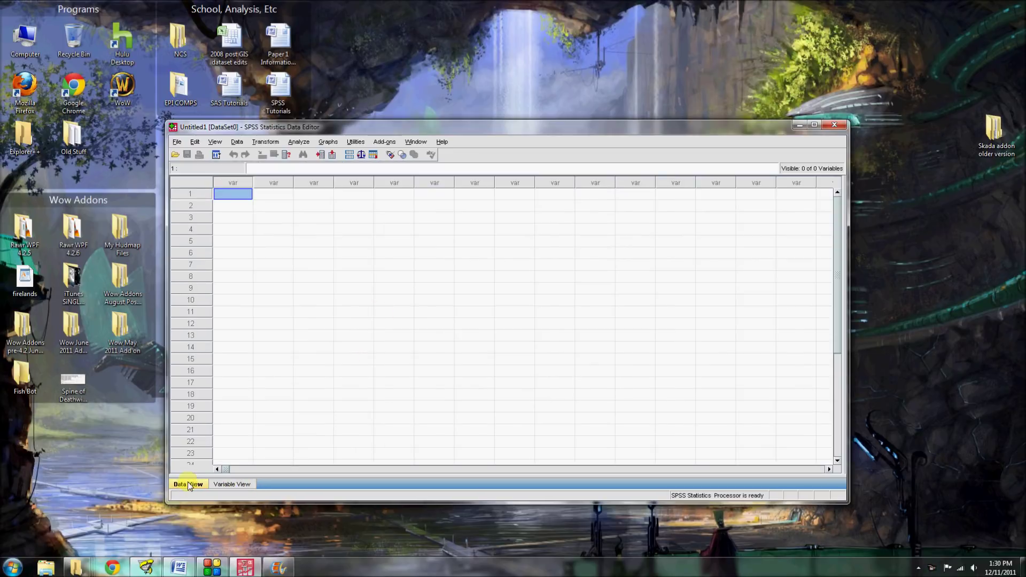
{"action": "left_click", "coordinate": [218, 486]}
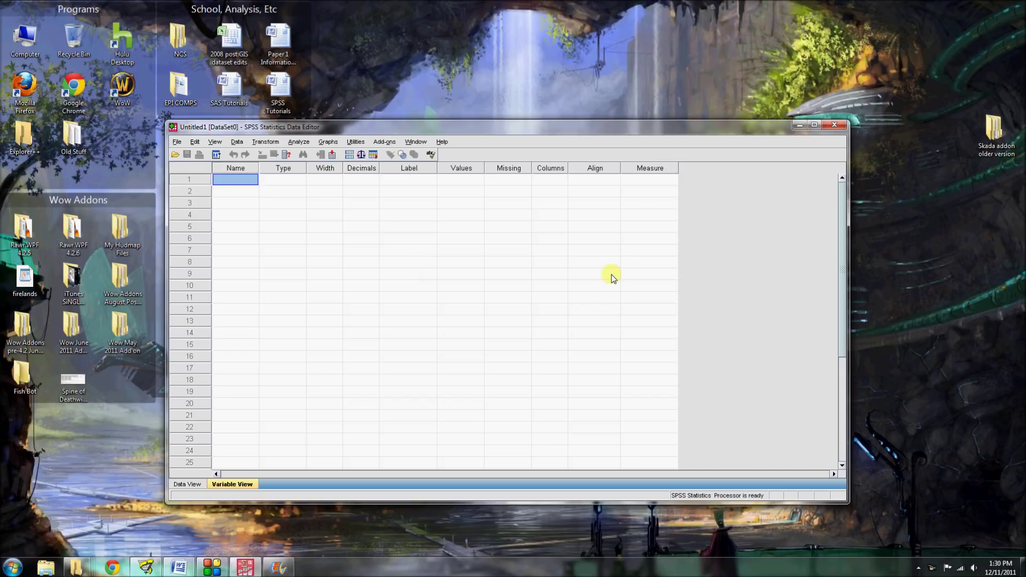
Enter the values 1, 2, 3, 4 and 5 in rows 1 to 5 of the first column in Data View
{"action": "left_click", "coordinate": [197, 484]}
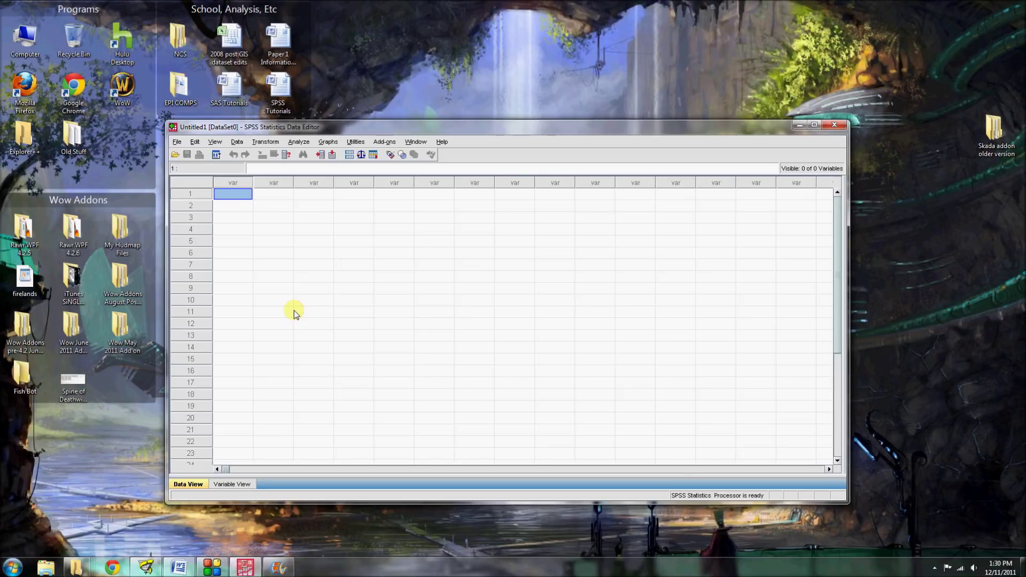
{"action": "type", "text": "1 2 3 4 5"}
{"action": "key", "text": "Up"}
{"action": "key", "text": "Up"}
{"action": "key", "text": "Up"}
{"action": "key", "text": "Up"}
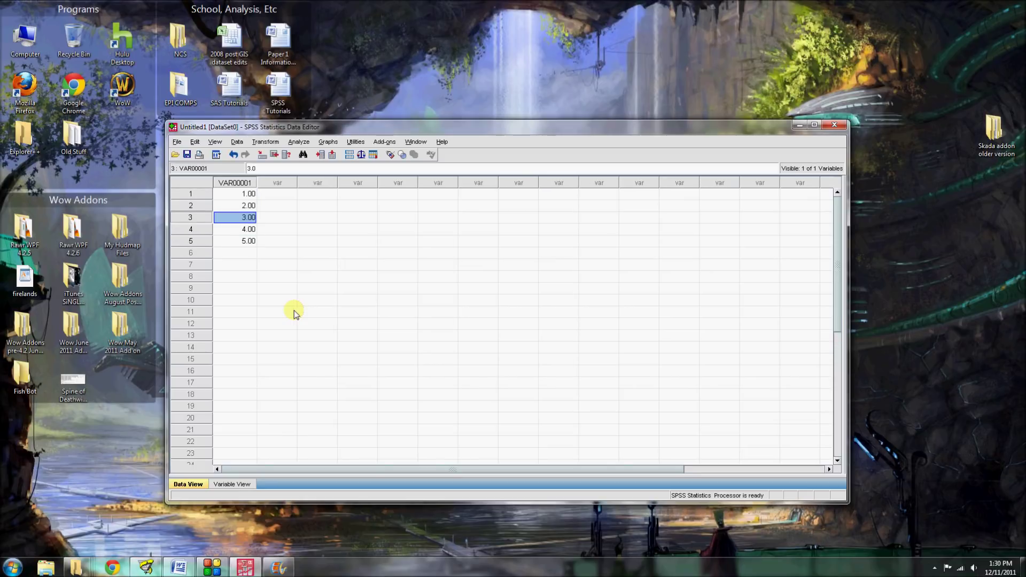
{"action": "key", "text": "Right"}
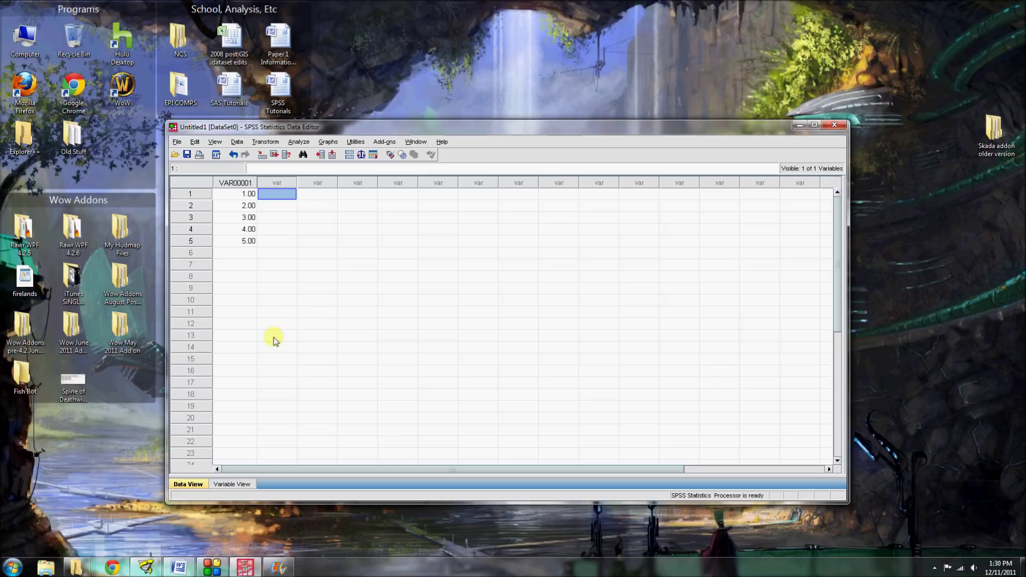
Fill rows 1 to 5 of the second data column with five people's first names
{"action": "left_click", "coordinate": [246, 485]}
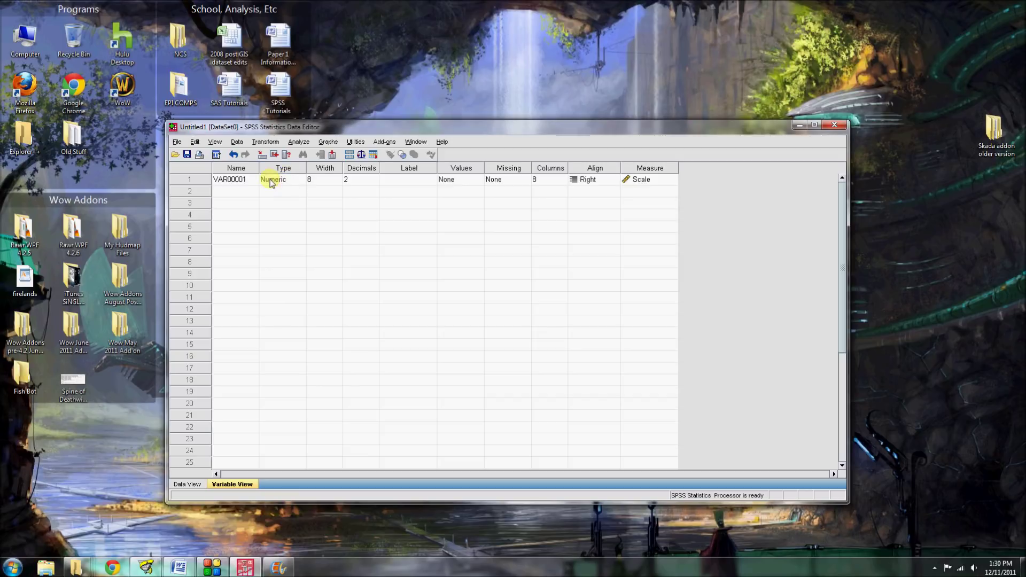
{"action": "left_click", "coordinate": [192, 485]}
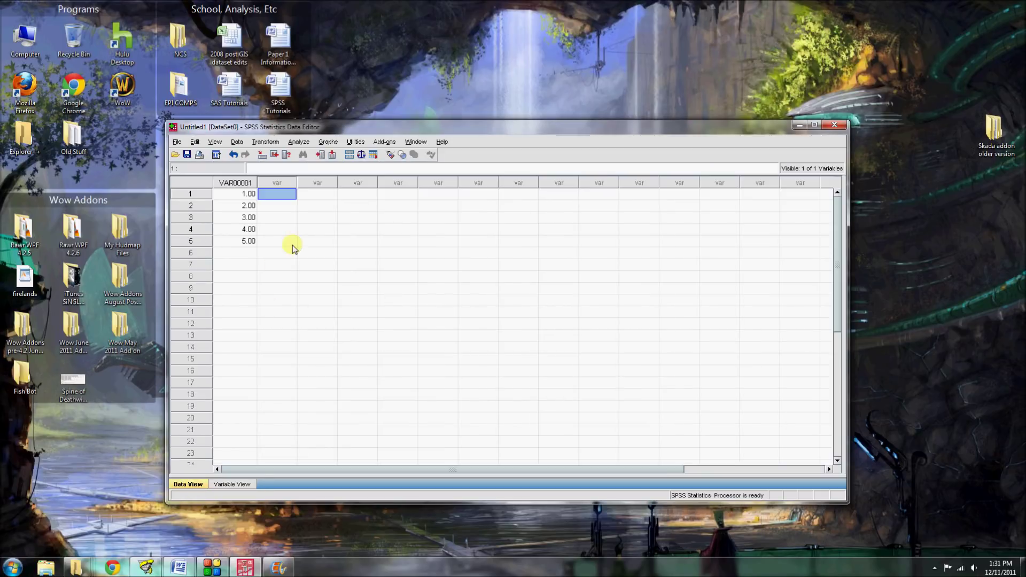
{"action": "type", "text": "Amanda"}
{"action": "key", "text": "Return"}
{"action": "type", "text": "Mike"}
{"action": "key", "text": "Return"}
{"action": "type", "text": "Maria"}
{"action": "key", "text": "Return"}
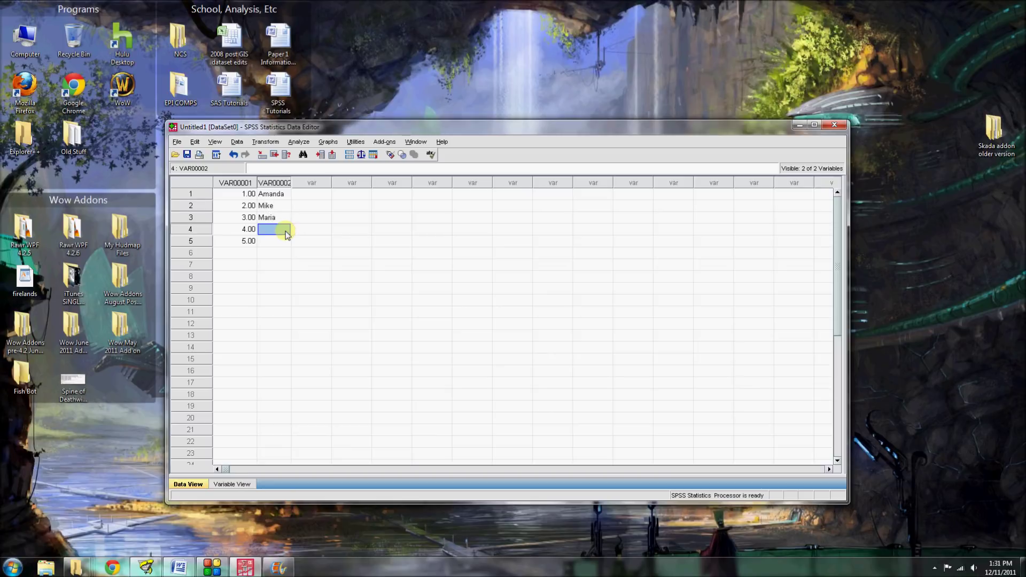
{"action": "type", "text": "Nate"}
{"action": "key", "text": "Return"}
{"action": "type", "text": "Eric"}
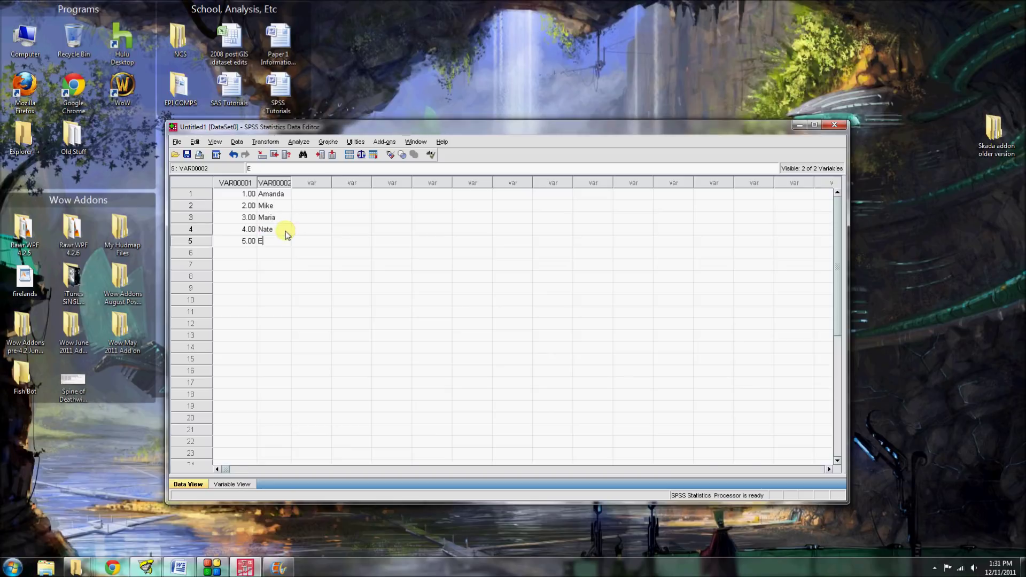
{"action": "key", "text": "Return"}
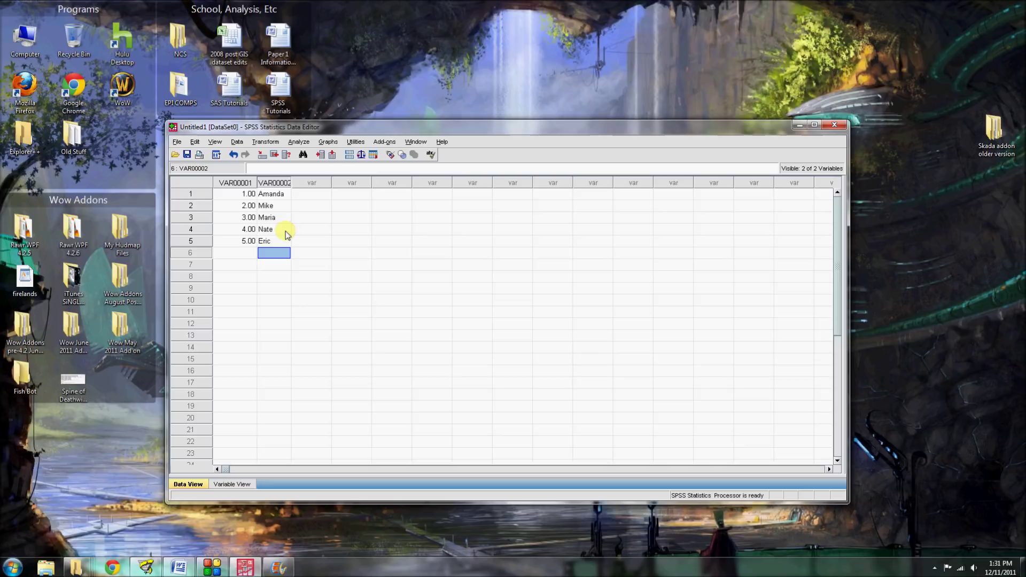
Compare the definitions of the two variables in Variable View with their entries in Data View
{"action": "left_click", "coordinate": [238, 484]}
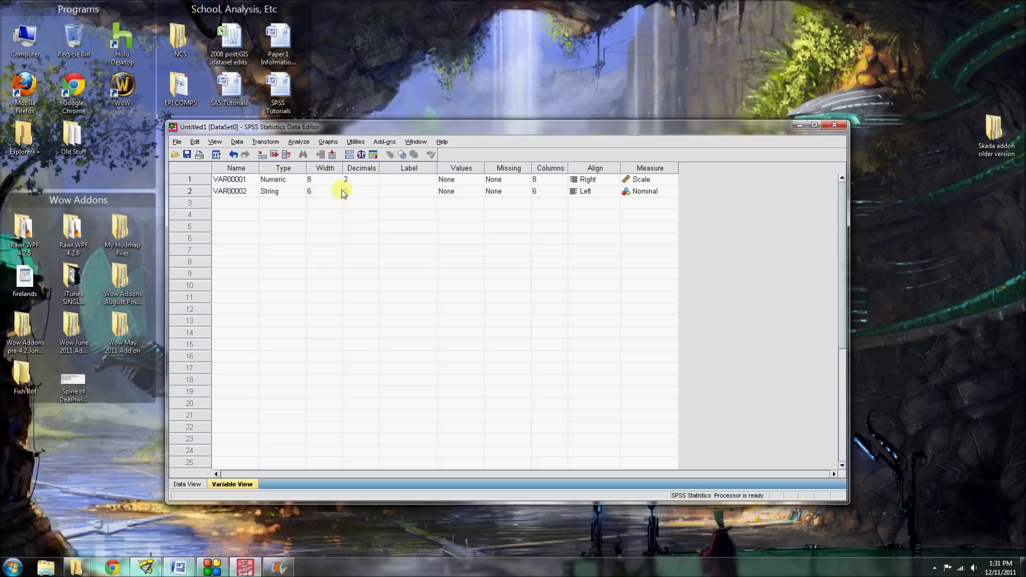
{"action": "left_click", "coordinate": [187, 484]}
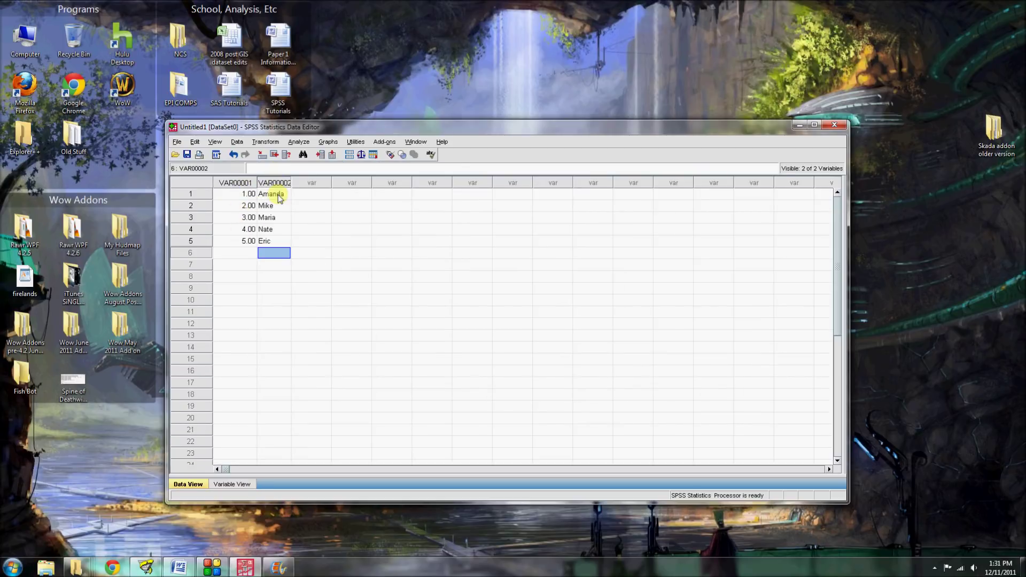
{"action": "left_click", "coordinate": [243, 484]}
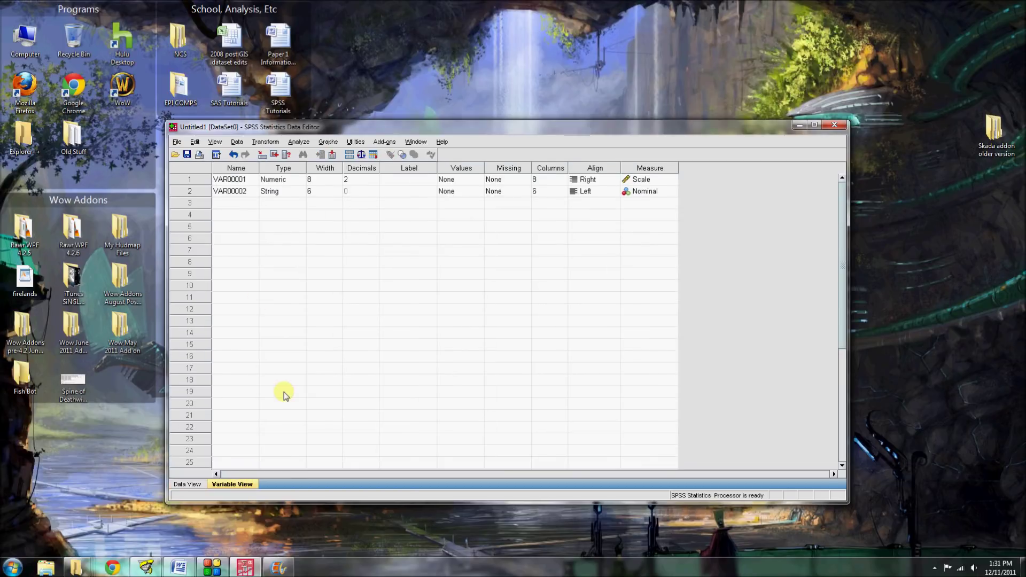
{"action": "left_click", "coordinate": [186, 484]}
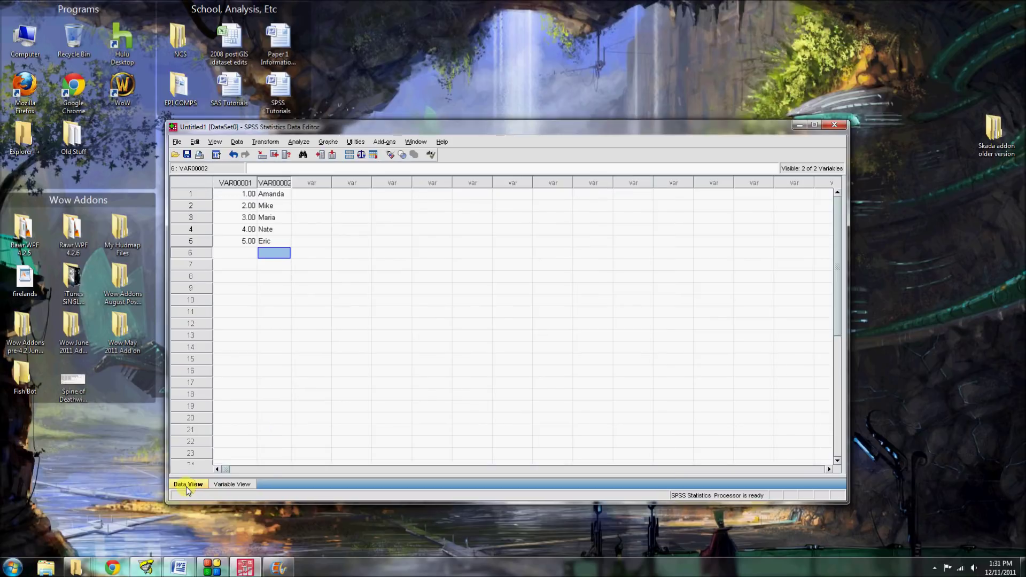
{"action": "key", "text": "Up"}
{"action": "key", "text": "Up"}
{"action": "key", "text": "Up"}
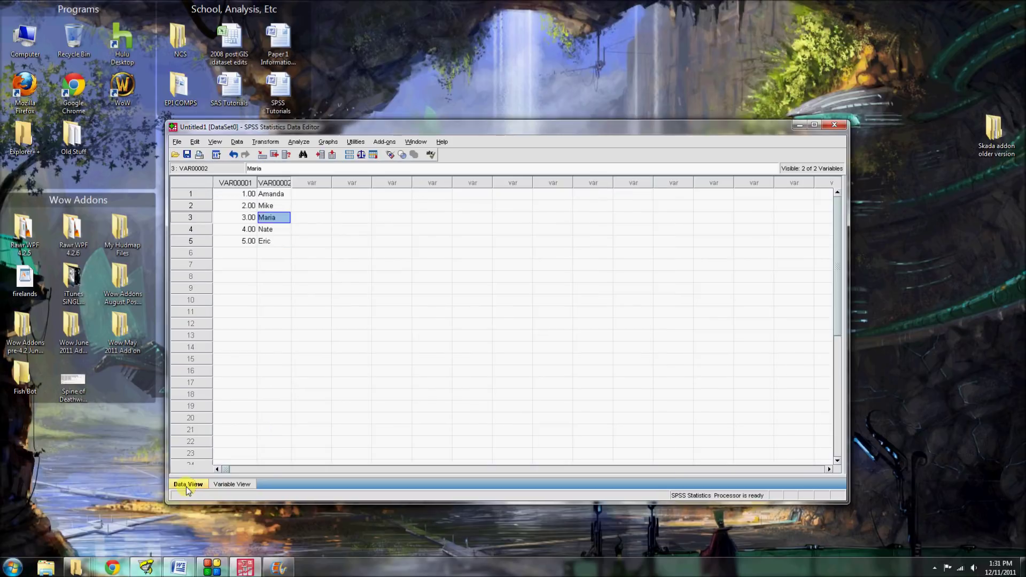
{"action": "left_click", "coordinate": [225, 485]}
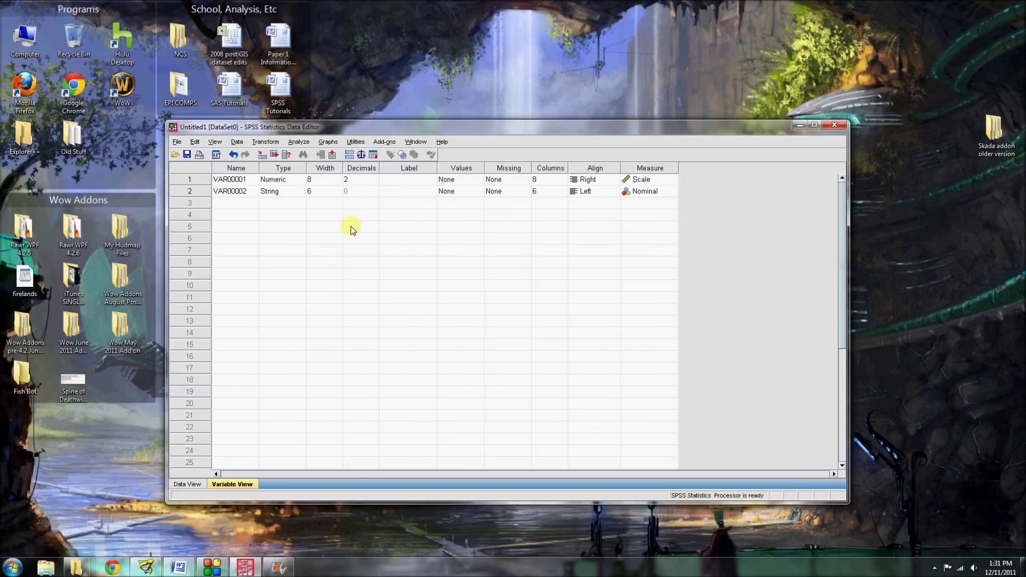
{"action": "left_click", "coordinate": [200, 483]}
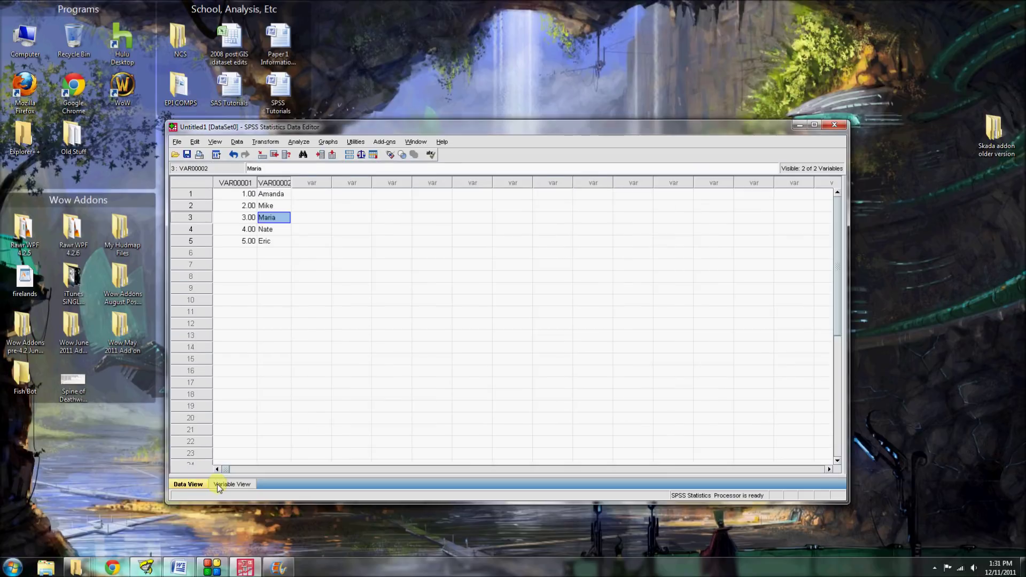
Rename the first variable ID and the second variable Name in Variable View
{"action": "left_click", "coordinate": [217, 483]}
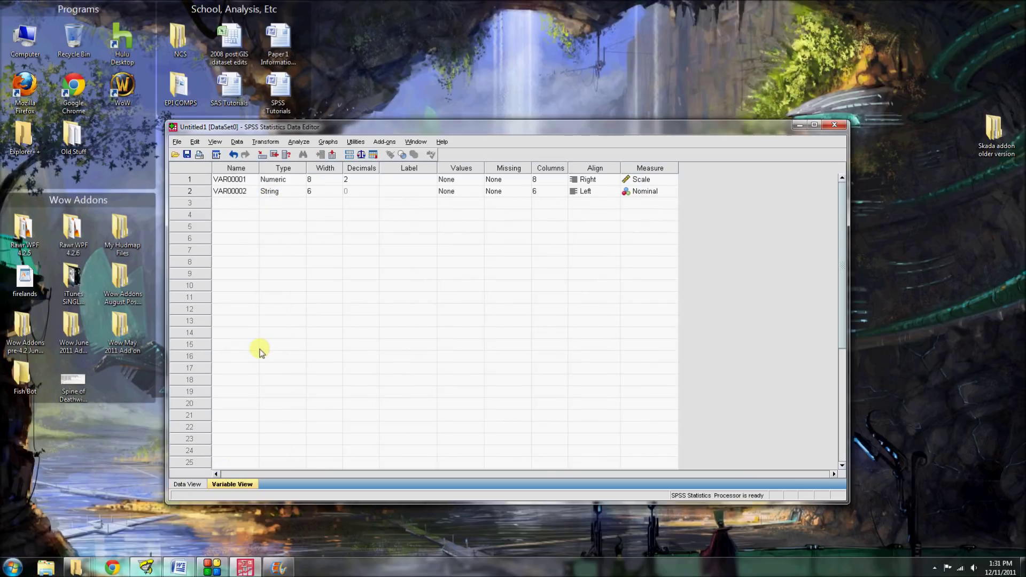
{"action": "left_click", "coordinate": [219, 180]}
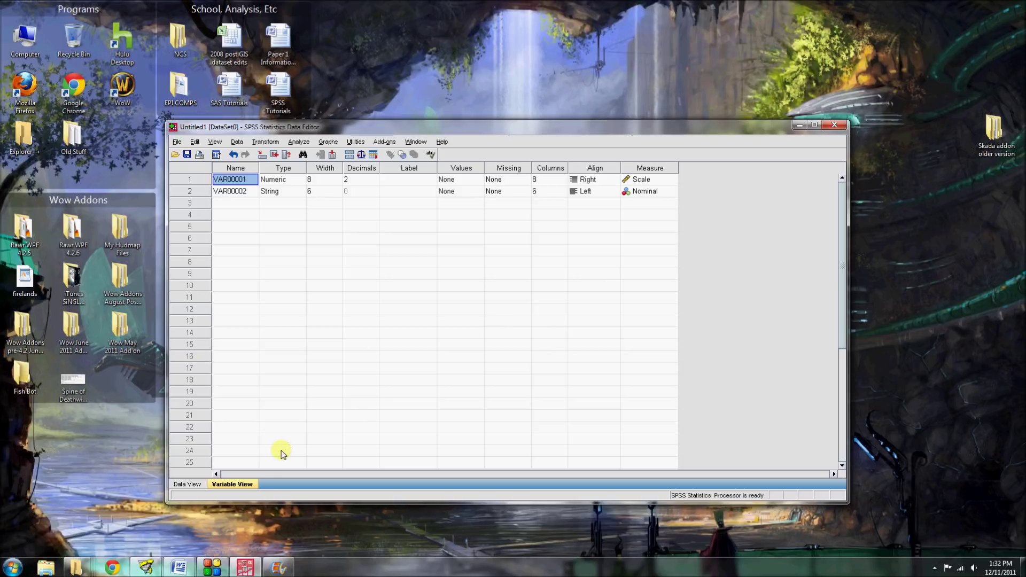
{"action": "left_click", "coordinate": [197, 483]}
{"action": "left_click", "coordinate": [219, 483]}
{"action": "type", "text": "ID"}
{"action": "key", "text": "Return"}
{"action": "type", "text": "Name"}
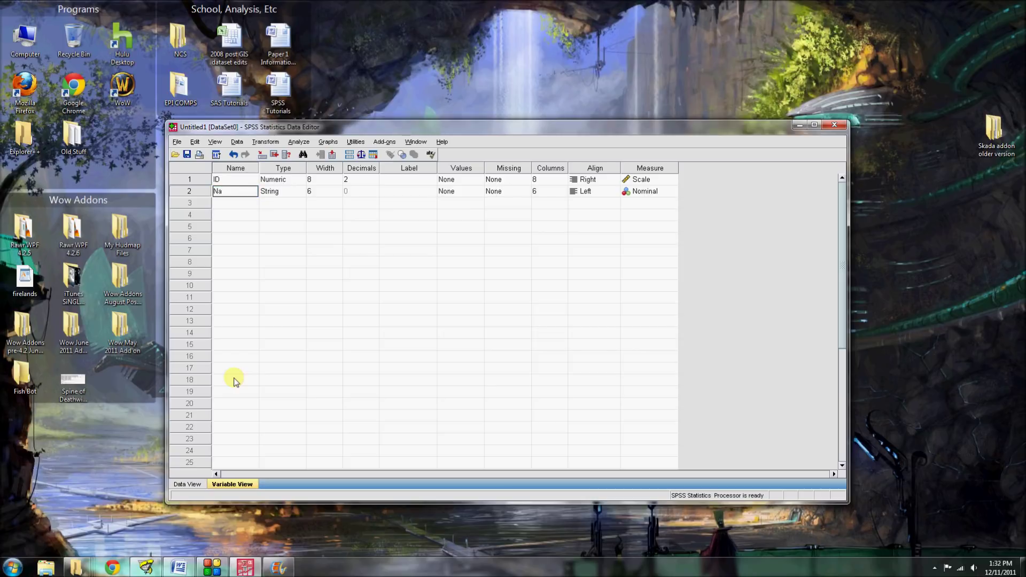
Label the ID variable "Patient ID" and the Name variable "Patient First Name", and widen the Label column to fit
{"action": "key", "text": "Up"}
{"action": "key", "text": "Right"}
{"action": "key", "text": "Right"}
{"action": "key", "text": "Right"}
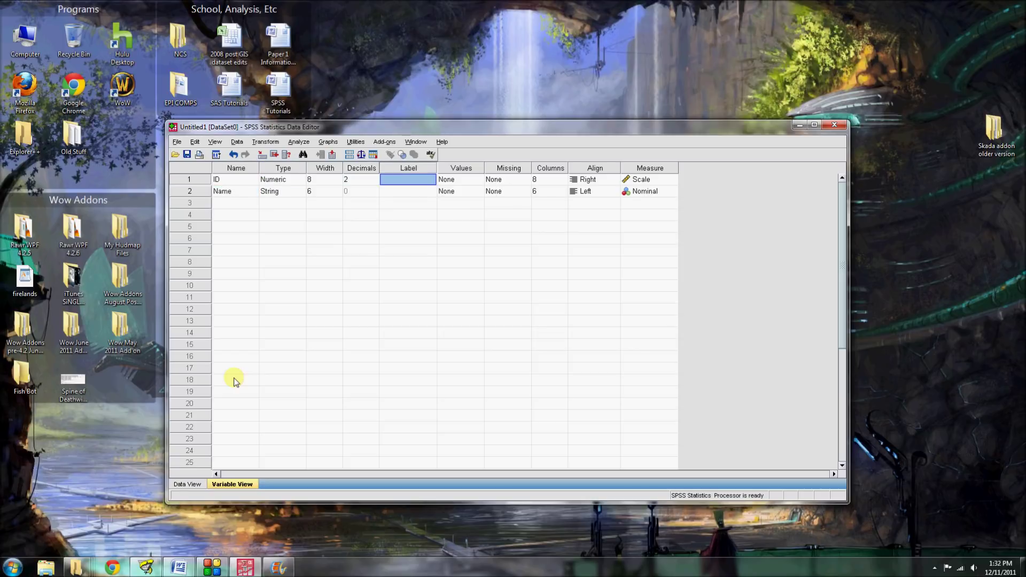
{"action": "type", "text": "Patient ID"}
{"action": "key", "text": "Return"}
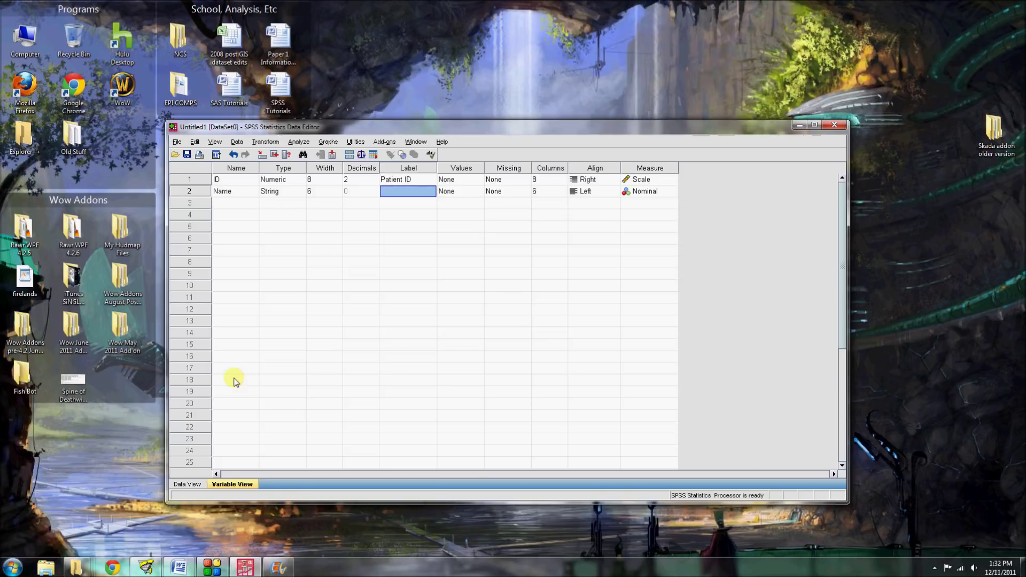
{"action": "type", "text": "Pa"}
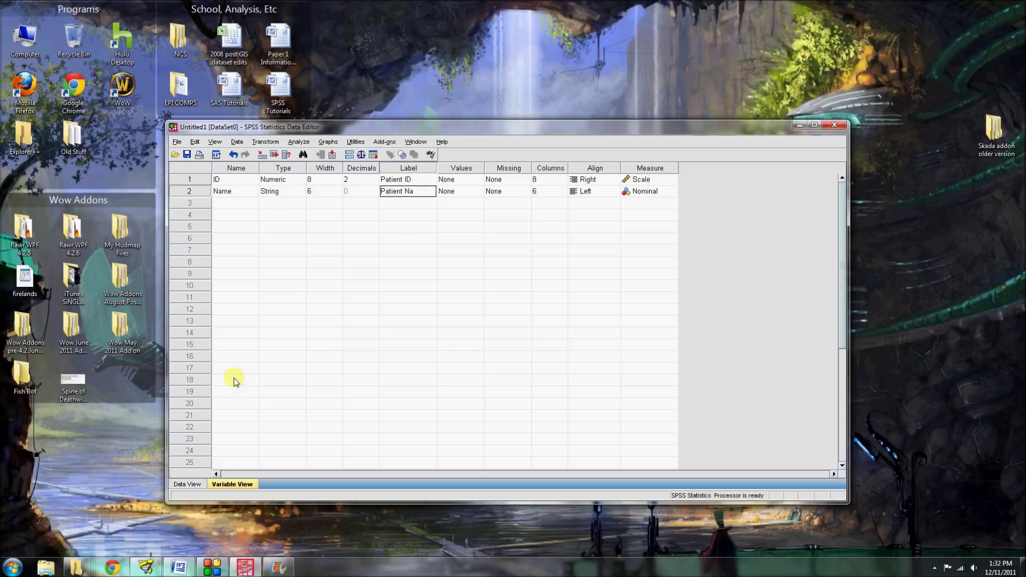
{"action": "type", "text": "tient First Name"}
{"action": "key", "text": "Up"}
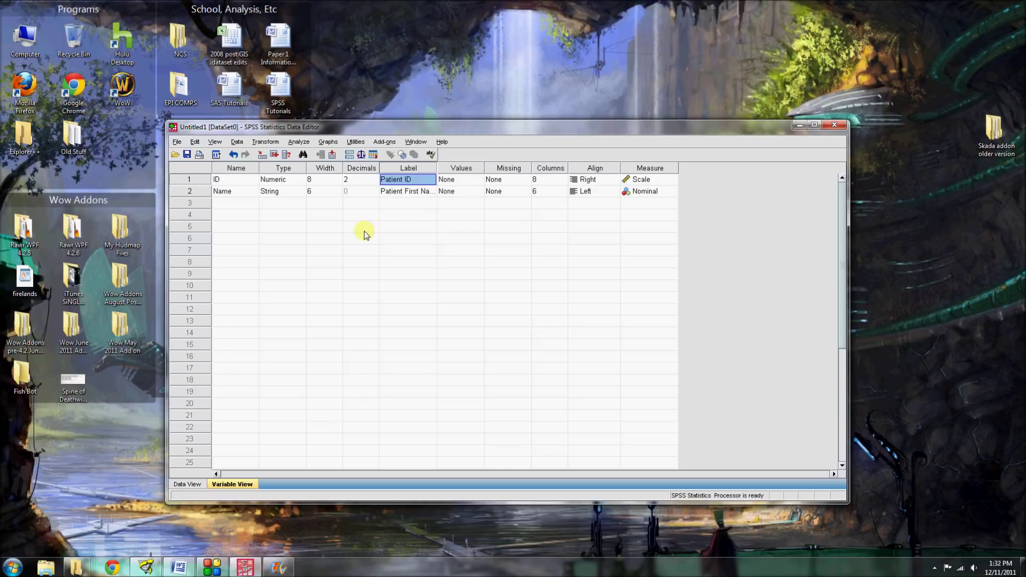
{"action": "left_click_drag", "start_coordinate": [438, 168], "coordinate": [470, 169]}
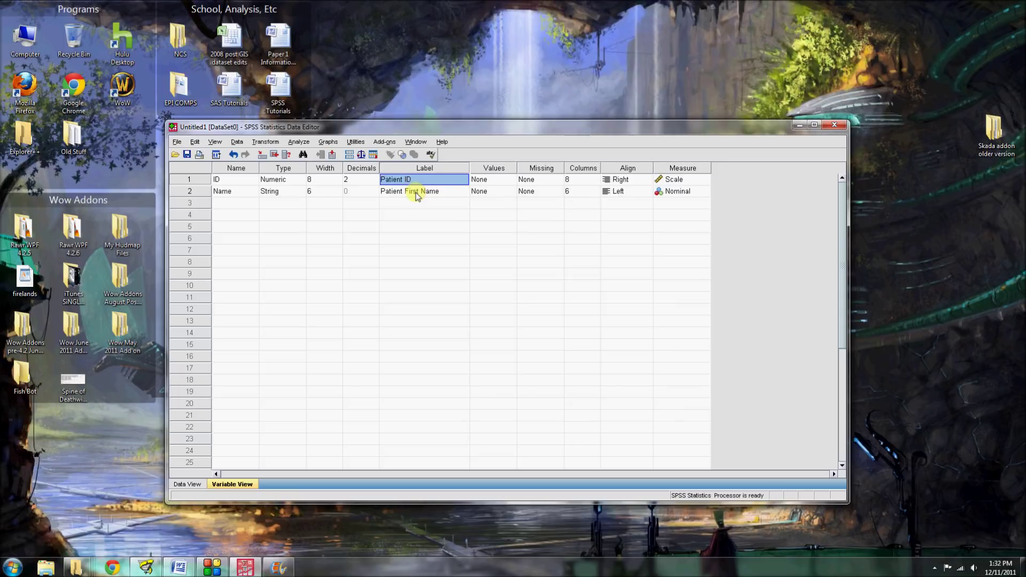
Examine the Type settings of both variables, viewing the Variable Type options for Name without changing them
{"action": "left_click", "coordinate": [286, 182]}
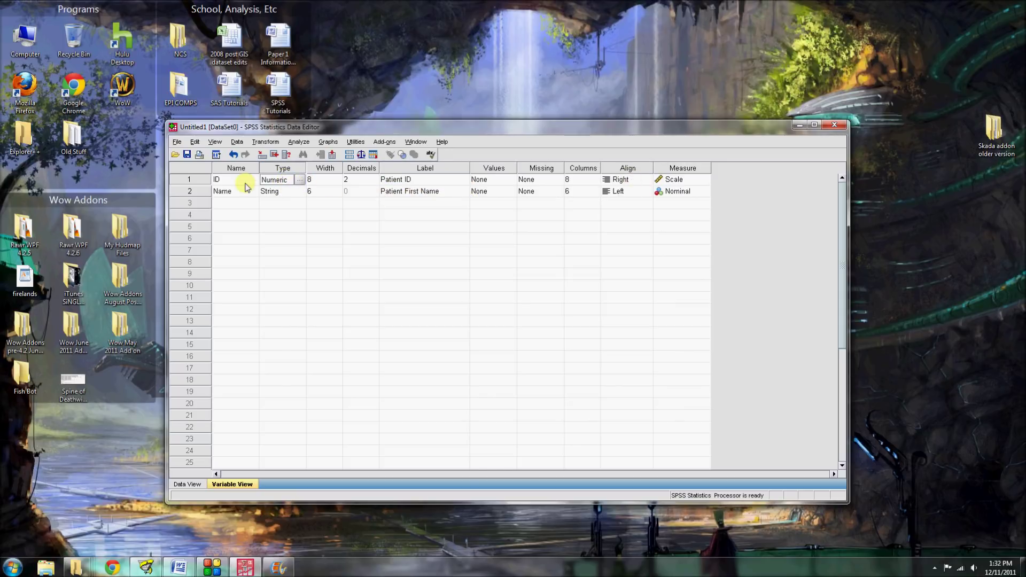
{"action": "left_click", "coordinate": [279, 192]}
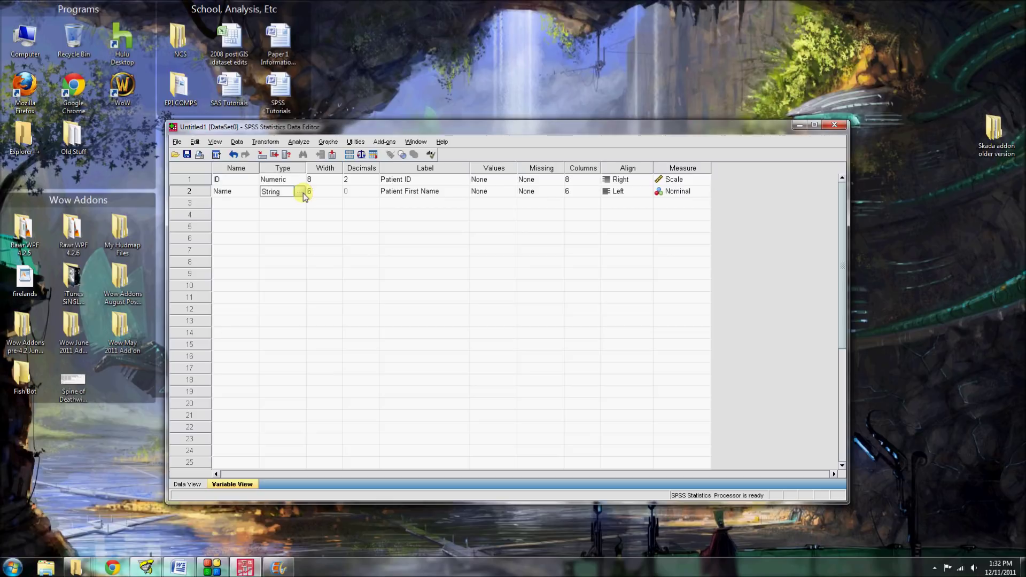
{"action": "left_click", "coordinate": [300, 192]}
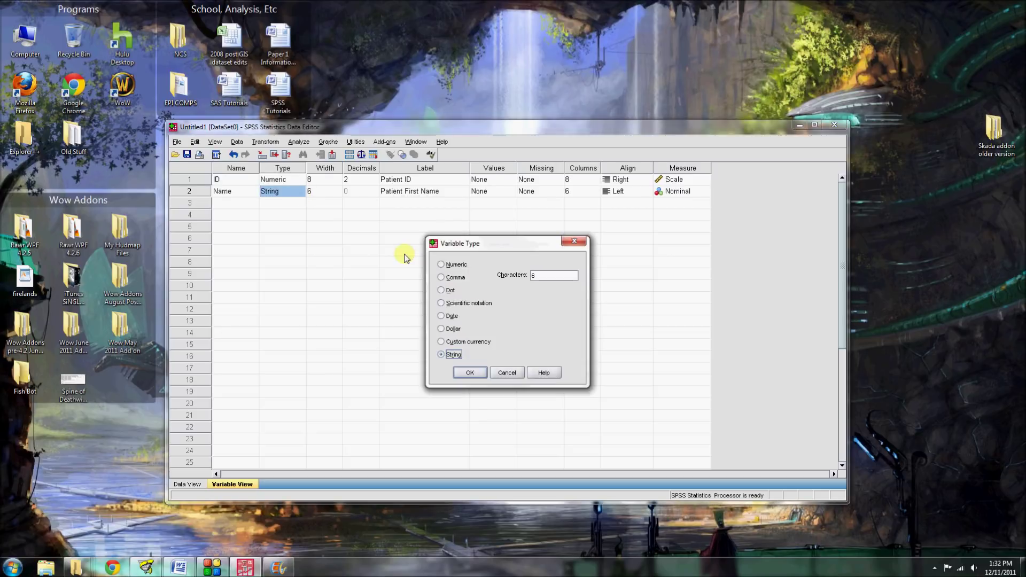
{"action": "left_click", "coordinate": [507, 373]}
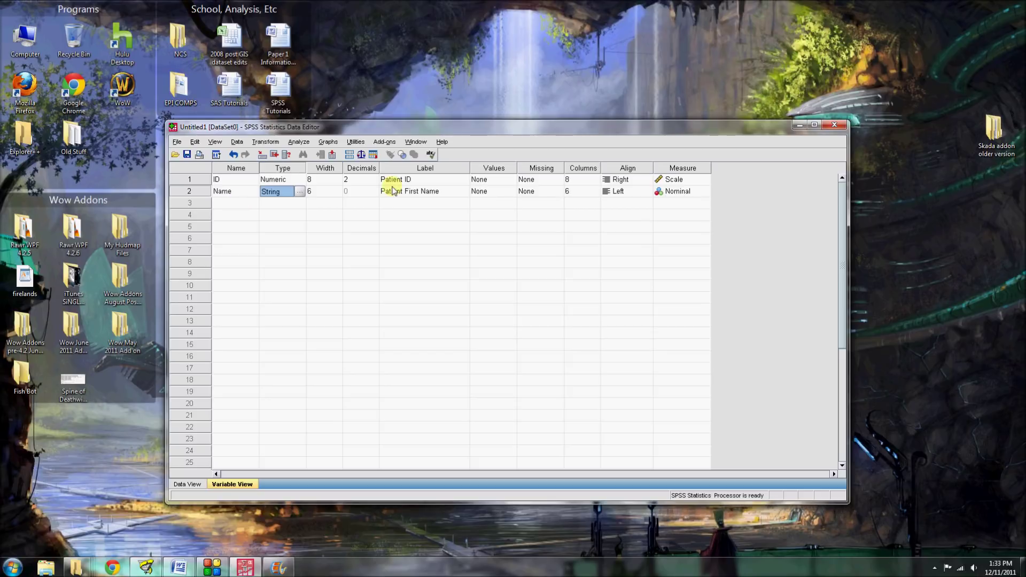
{"action": "left_click", "coordinate": [280, 181]}
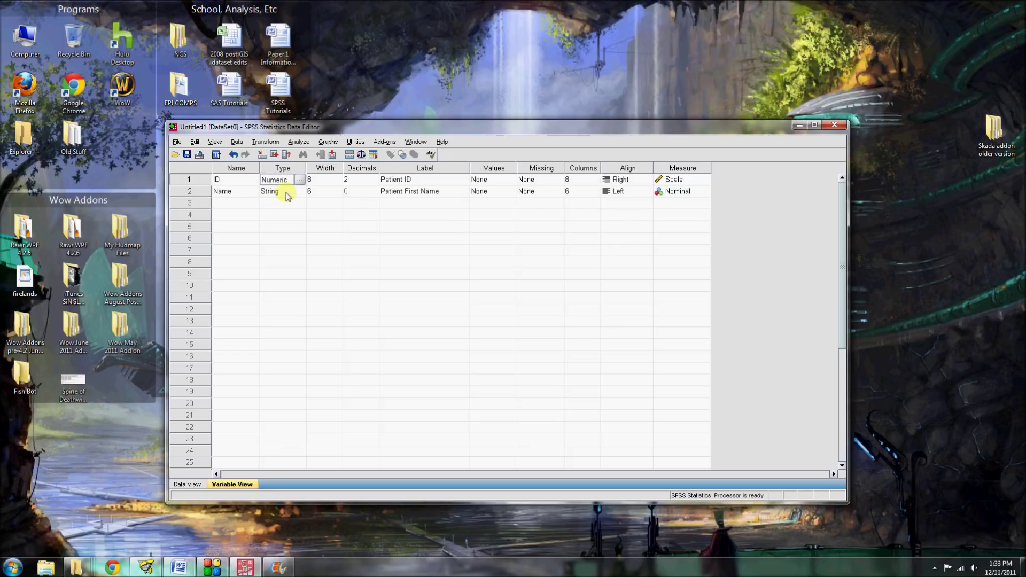
Compare the renamed columns in Data View with their definitions in Variable View
{"action": "left_click", "coordinate": [185, 484]}
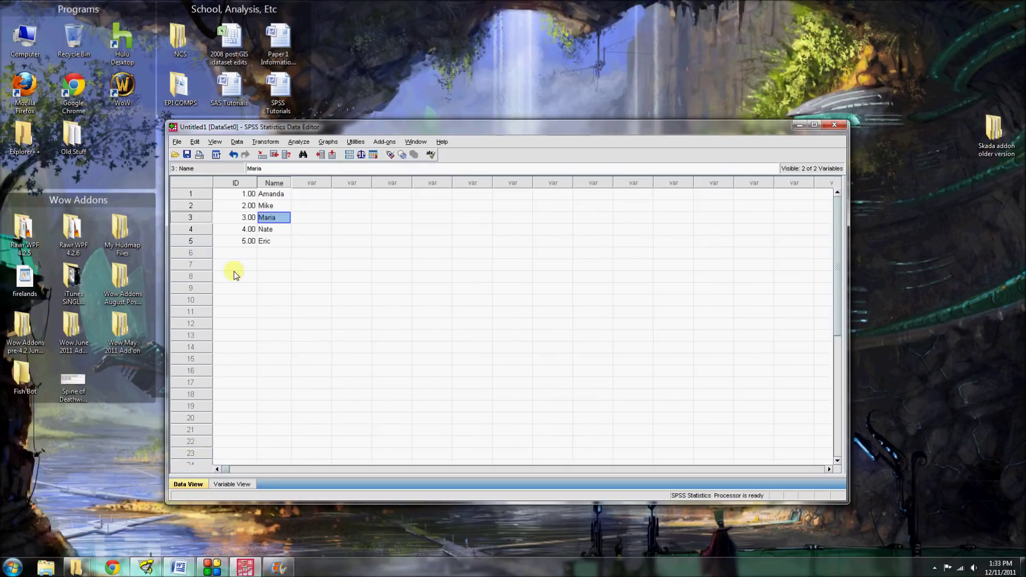
{"action": "left_click", "coordinate": [227, 484]}
{"action": "left_click", "coordinate": [187, 484]}
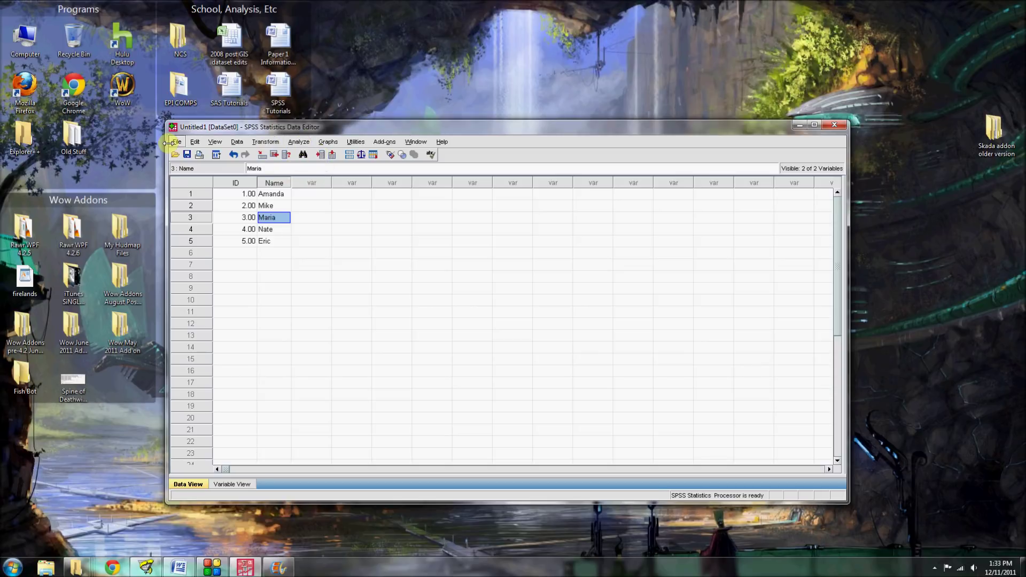
Run a Frequencies analysis on both Patient ID and Patient First Name with frequency tables displayed
{"action": "left_click", "coordinate": [195, 141]}
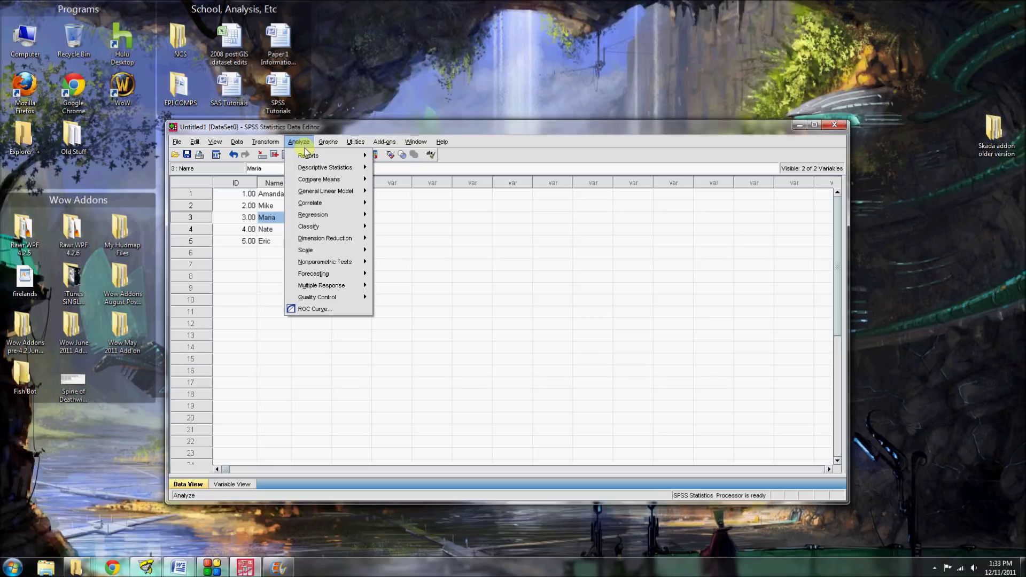
{"action": "left_click", "coordinate": [314, 214]}
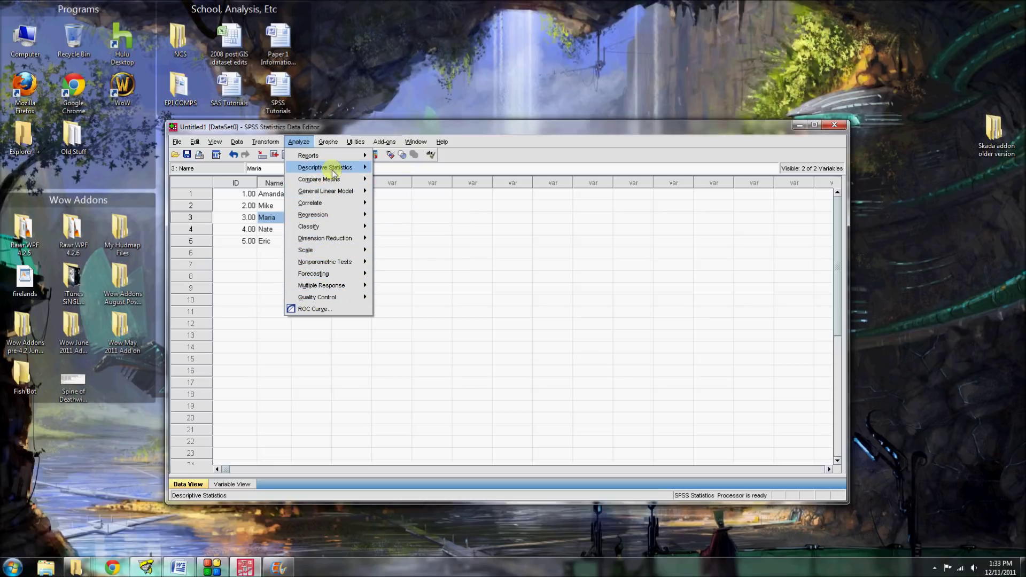
{"action": "mouse_move", "coordinate": [332, 169]}
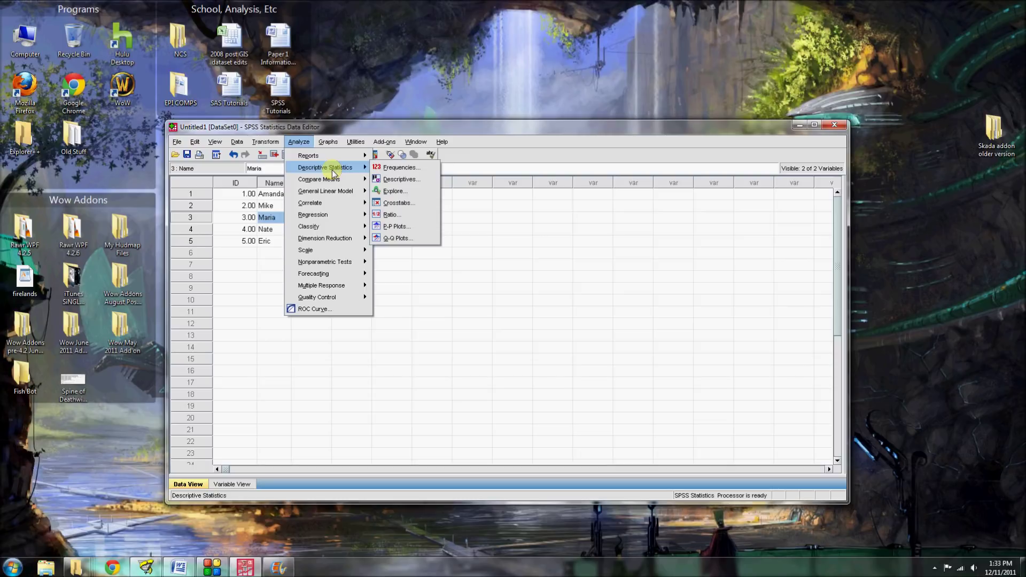
{"action": "left_click", "coordinate": [401, 167]}
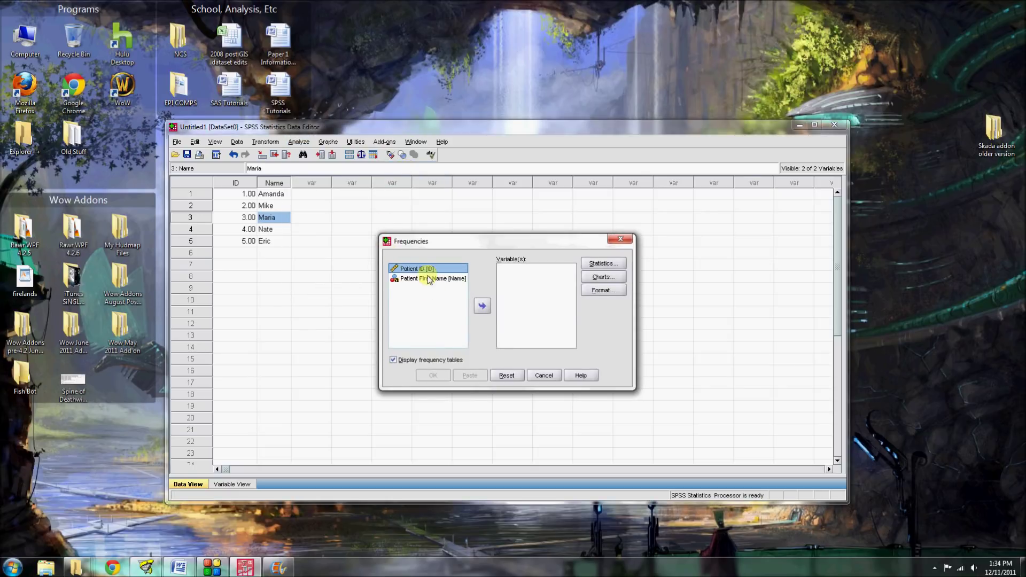
{"action": "left_click", "coordinate": [481, 305]}
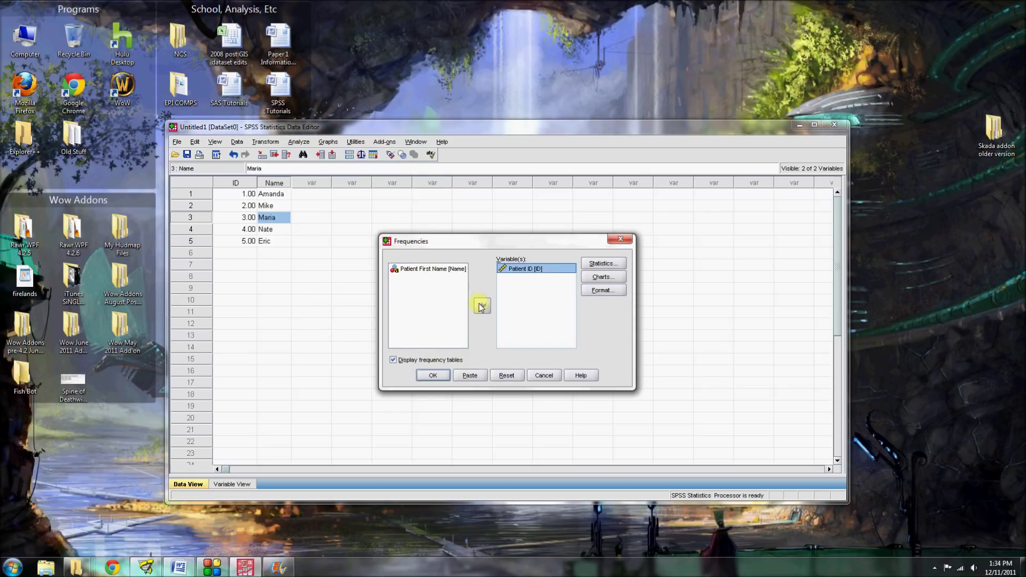
{"action": "left_click", "coordinate": [431, 276]}
{"action": "left_click", "coordinate": [482, 306]}
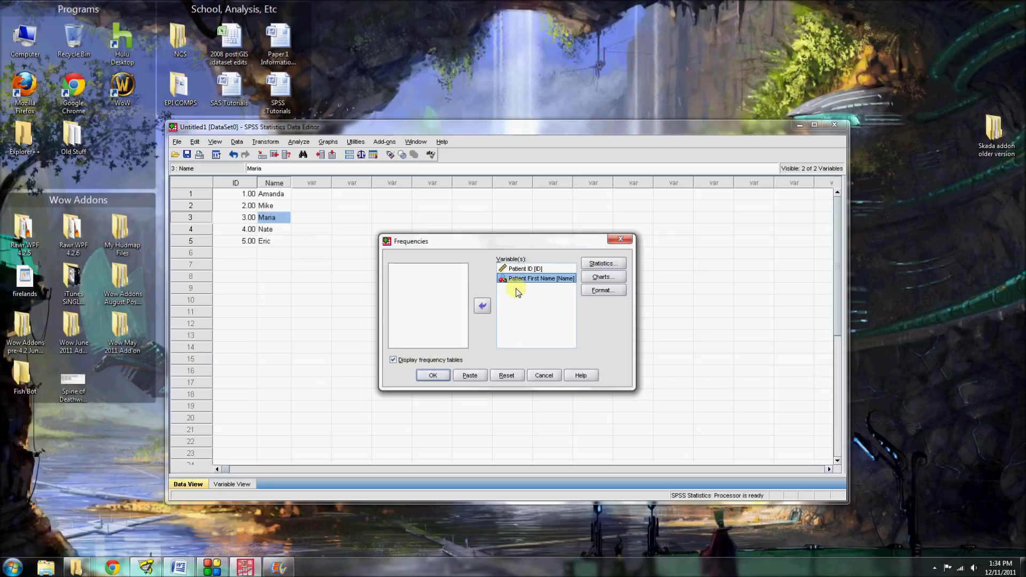
{"action": "left_click", "coordinate": [434, 375]}
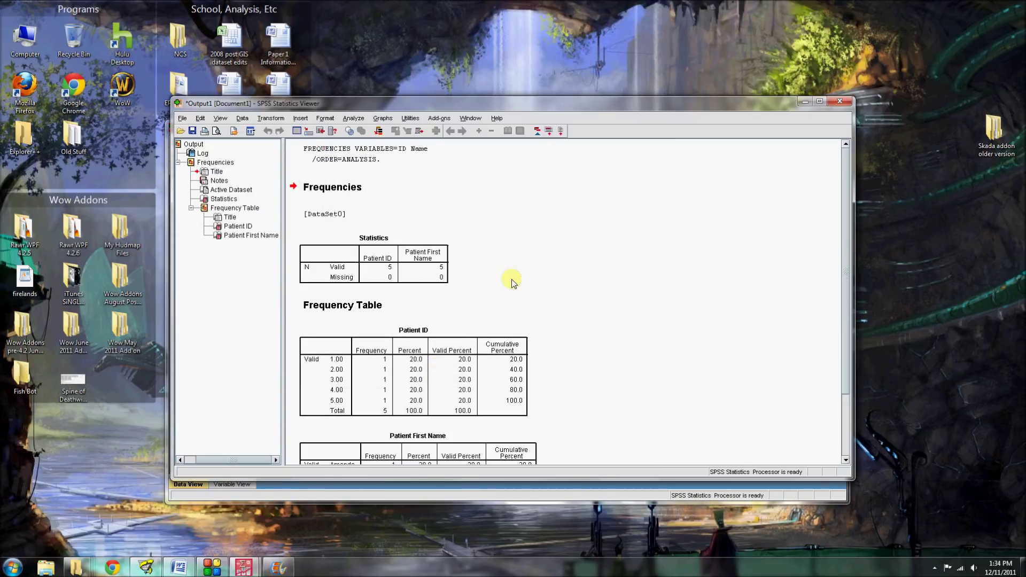
Move the output window partly clear of the data editor and examine the statistics and frequency tables
{"action": "left_click_drag", "start_coordinate": [593, 114], "coordinate": [645, 155]}
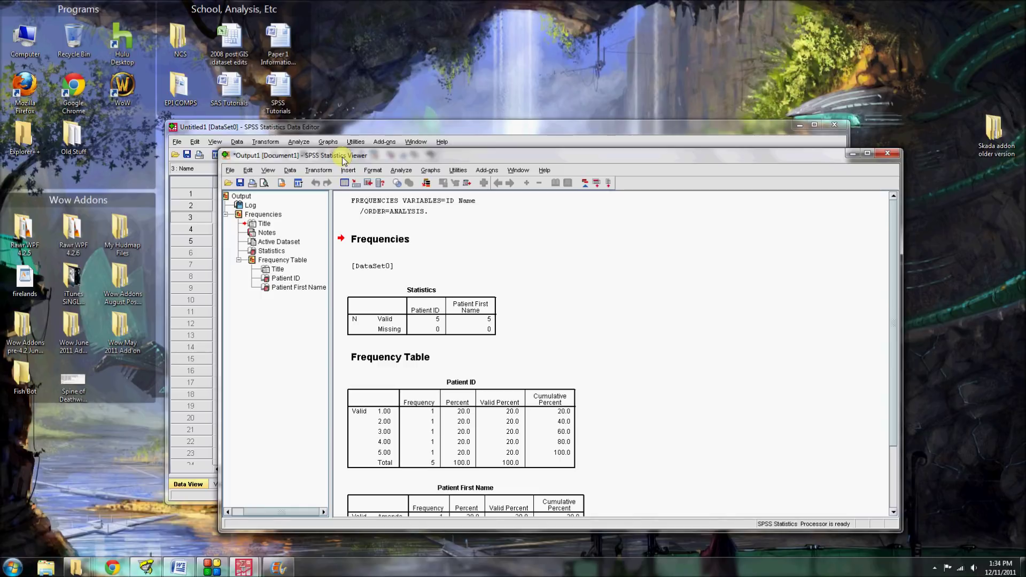
{"action": "left_click", "coordinate": [672, 268]}
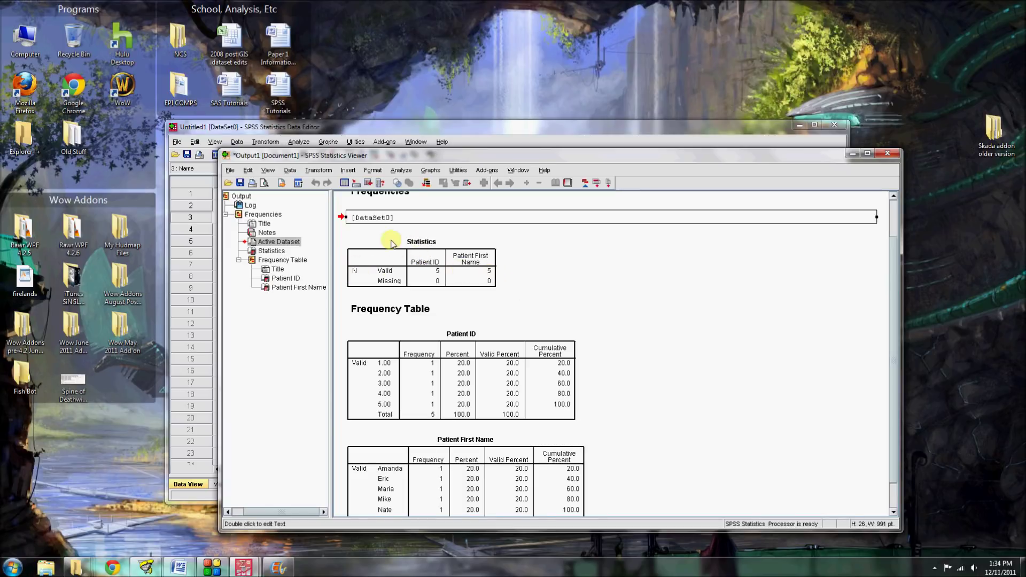
{"action": "scroll", "coordinate": [717, 427], "scroll_direction": "down", "scroll_amount": 1}
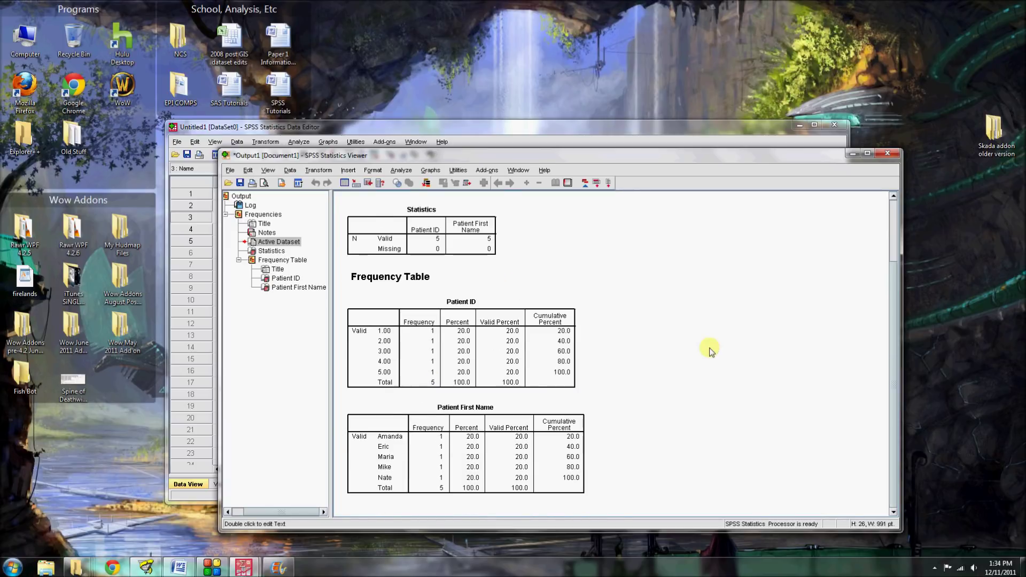
{"action": "scroll", "coordinate": [711, 350], "scroll_direction": "up", "scroll_amount": 3}
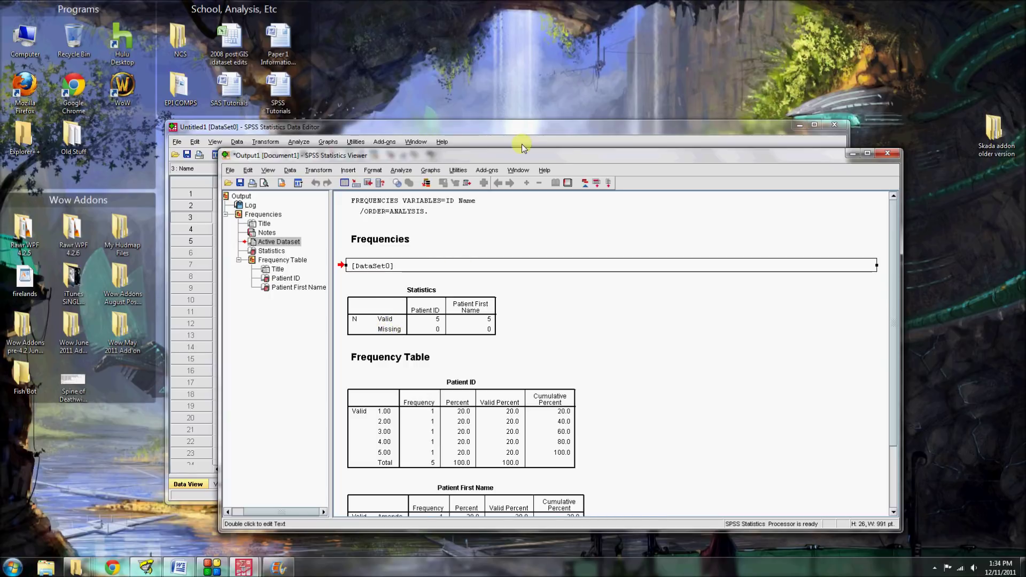
Compare the table titles in the frequency output with the variable names in Data View and the labels in Variable View
{"action": "left_click", "coordinate": [531, 129]}
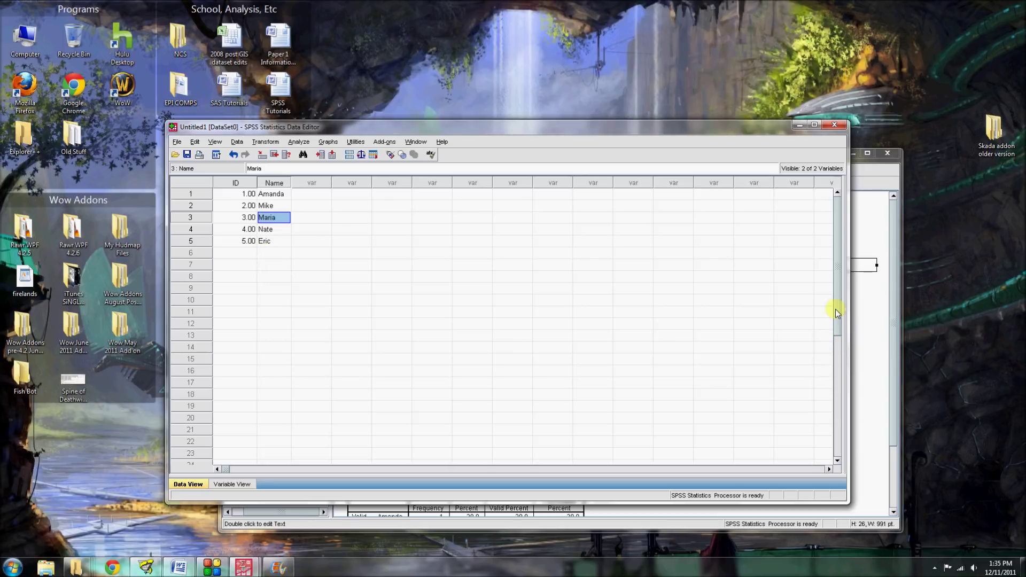
{"action": "left_click", "coordinate": [877, 313]}
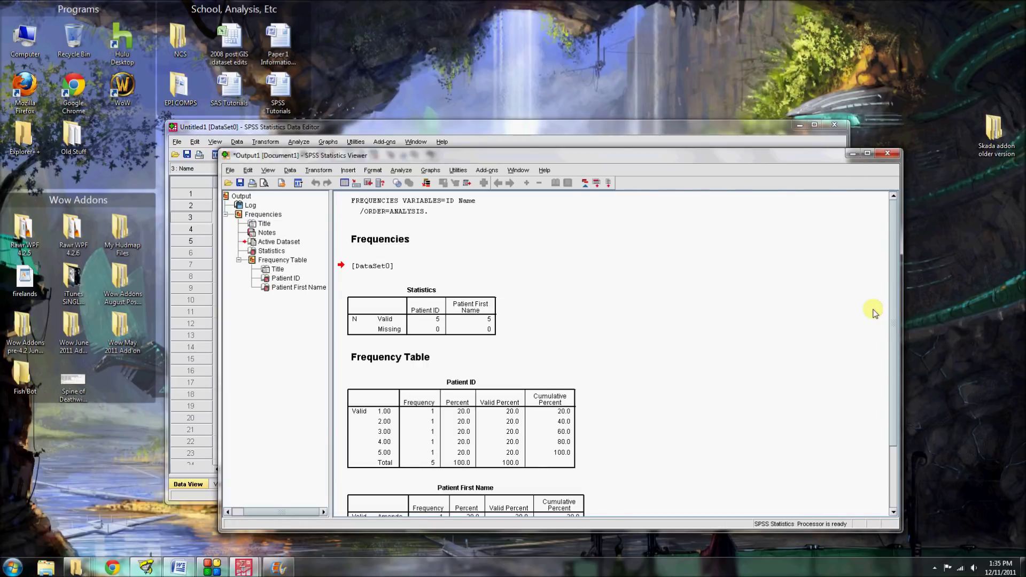
{"action": "left_click", "coordinate": [745, 138]}
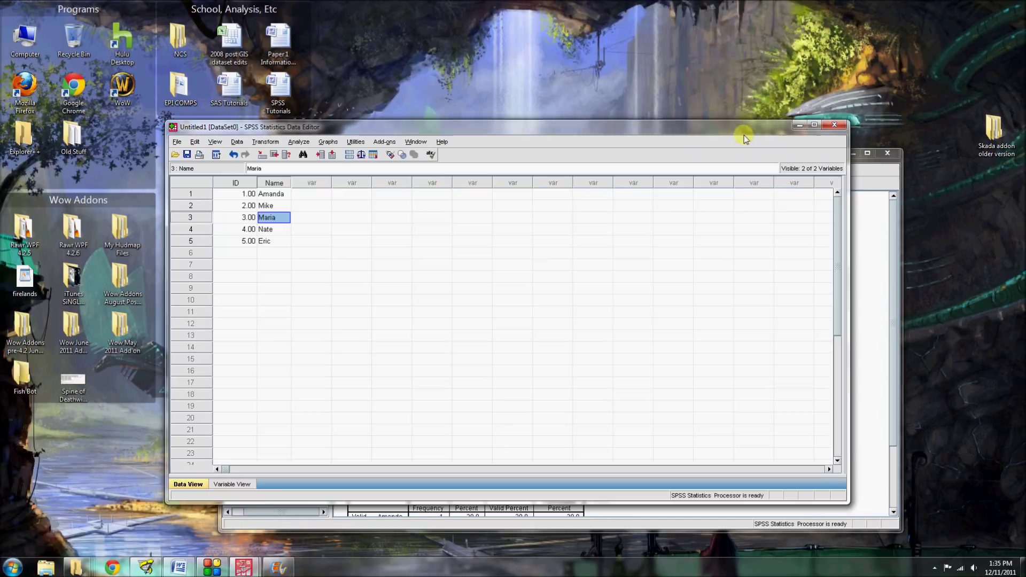
{"action": "left_click", "coordinate": [870, 274]}
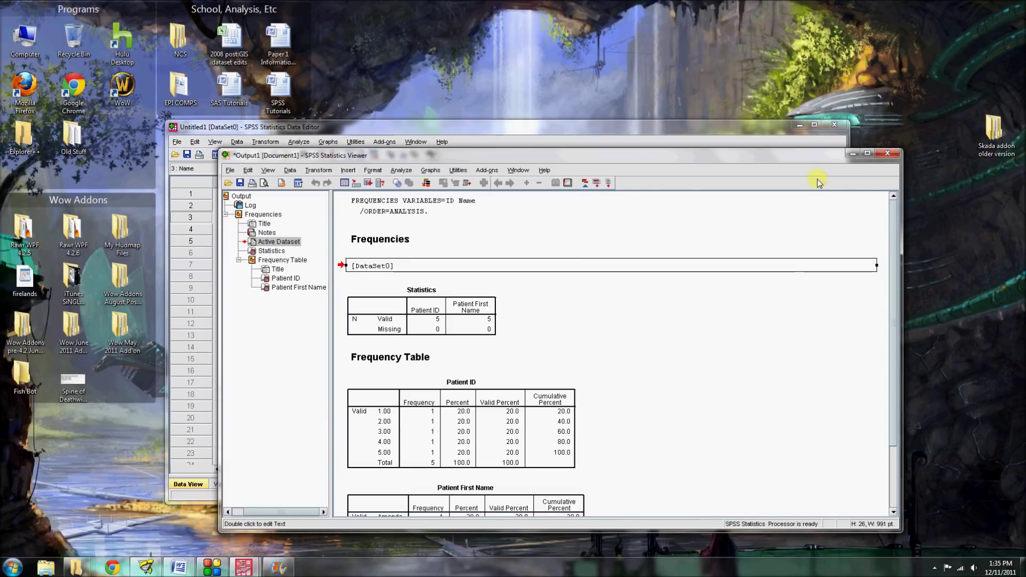
{"action": "scroll", "coordinate": [653, 329], "scroll_direction": "down", "scroll_amount": 3}
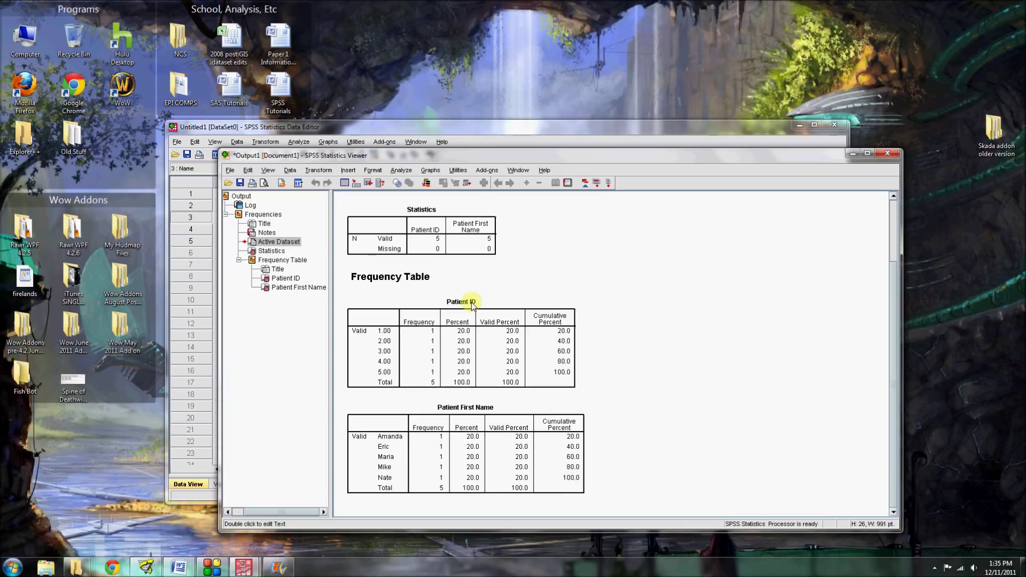
{"action": "left_click", "coordinate": [435, 140]}
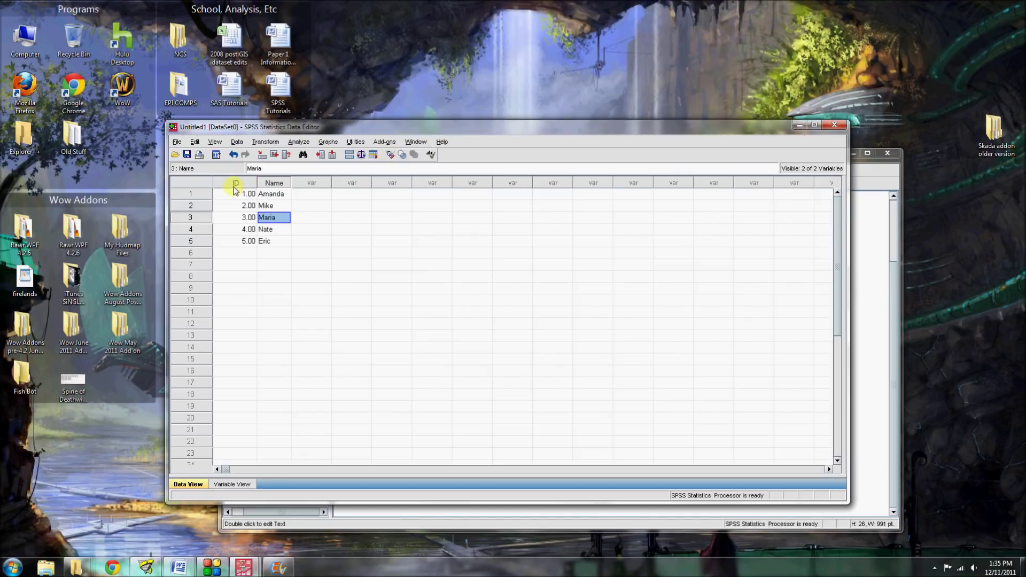
{"action": "left_click", "coordinate": [231, 483]}
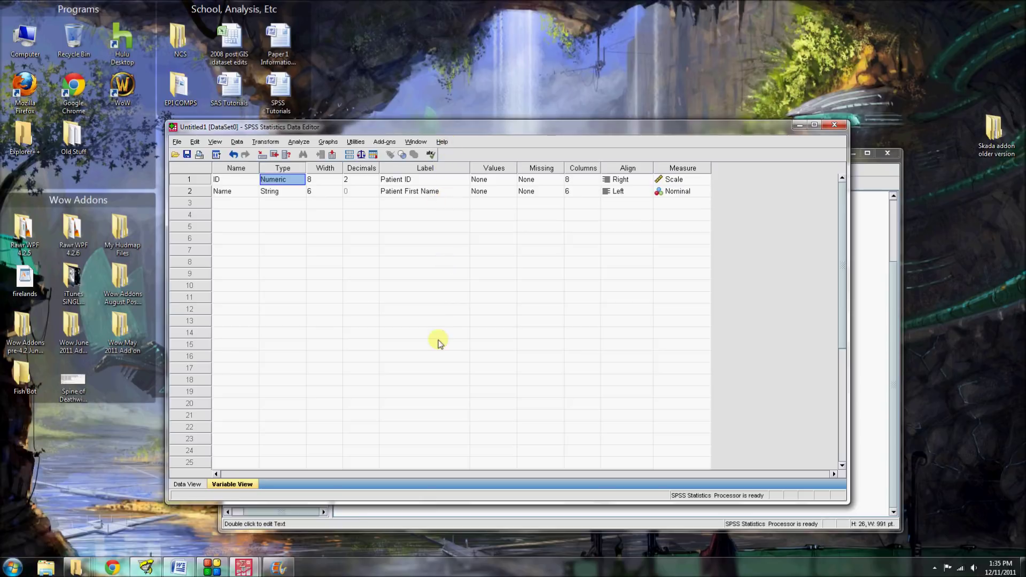
{"action": "left_click", "coordinate": [877, 362]}
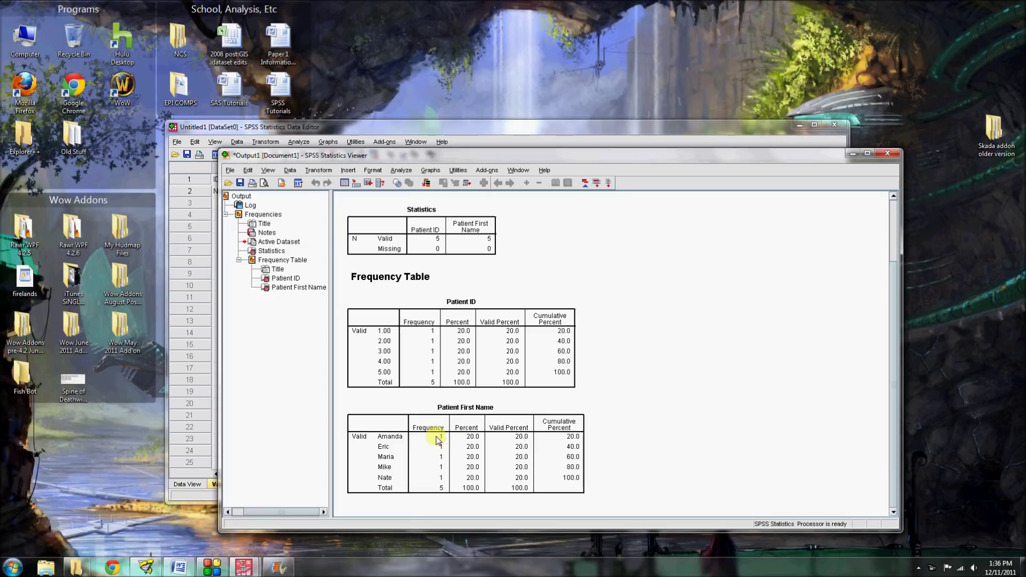
Arrange the output viewer and the data editor side by side, each filling half of the screen
{"action": "mouse_move", "coordinate": [776, 156]}
{"action": "left_mouse_down"}
{"action": "mouse_move", "coordinate": [820, 160]}
{"action": "mouse_move", "coordinate": [752, 192]}
{"action": "mouse_move", "coordinate": [787, 159]}
{"action": "mouse_move", "coordinate": [777, 169]}
{"action": "left_mouse_up"}
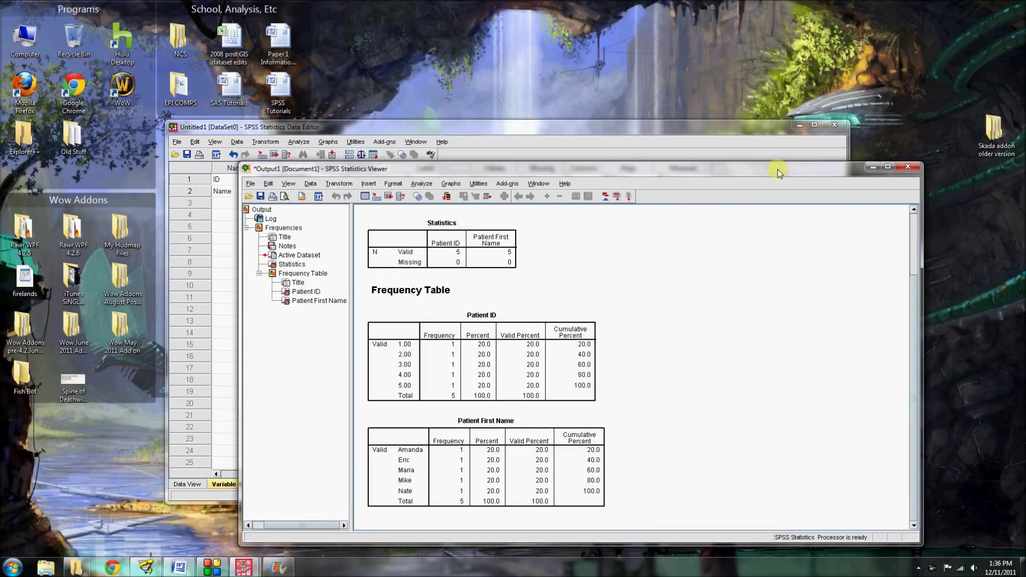
{"action": "mouse_move", "coordinate": [769, 171]}
{"action": "left_mouse_down"}
{"action": "mouse_move", "coordinate": [808, 169]}
{"action": "mouse_move", "coordinate": [779, 165]}
{"action": "left_mouse_up"}
{"action": "left_click", "coordinate": [727, 132]}
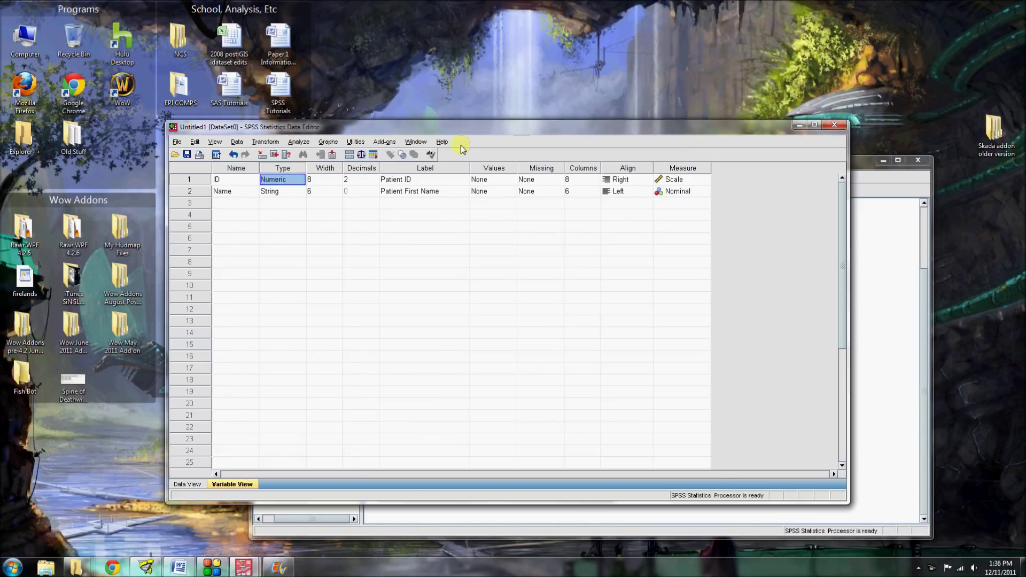
{"action": "left_click", "coordinate": [869, 217]}
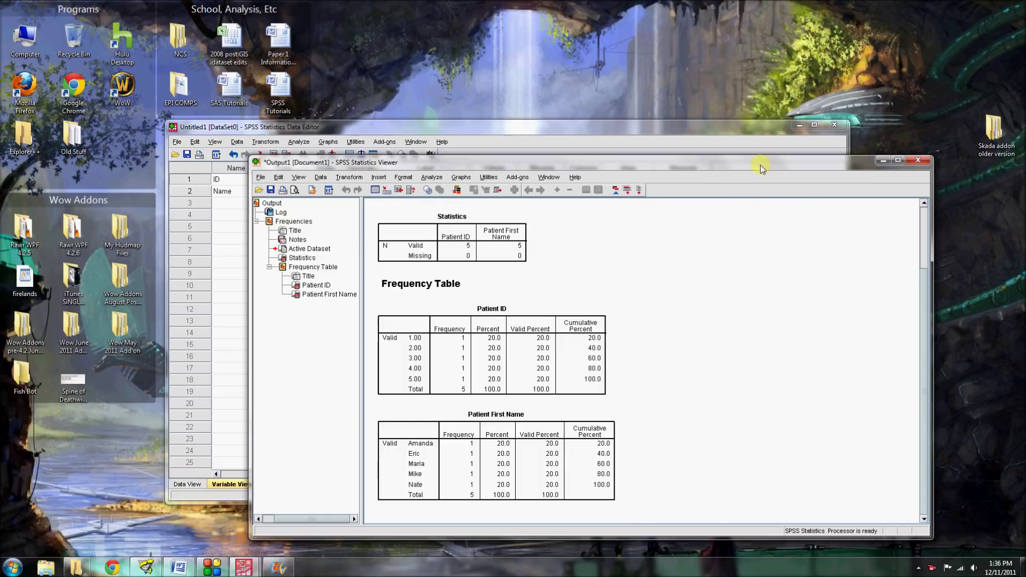
{"action": "left_click_drag", "start_coordinate": [674, 164], "coordinate": [2, 225]}
{"action": "left_click_drag", "start_coordinate": [688, 130], "coordinate": [1022, 220]}
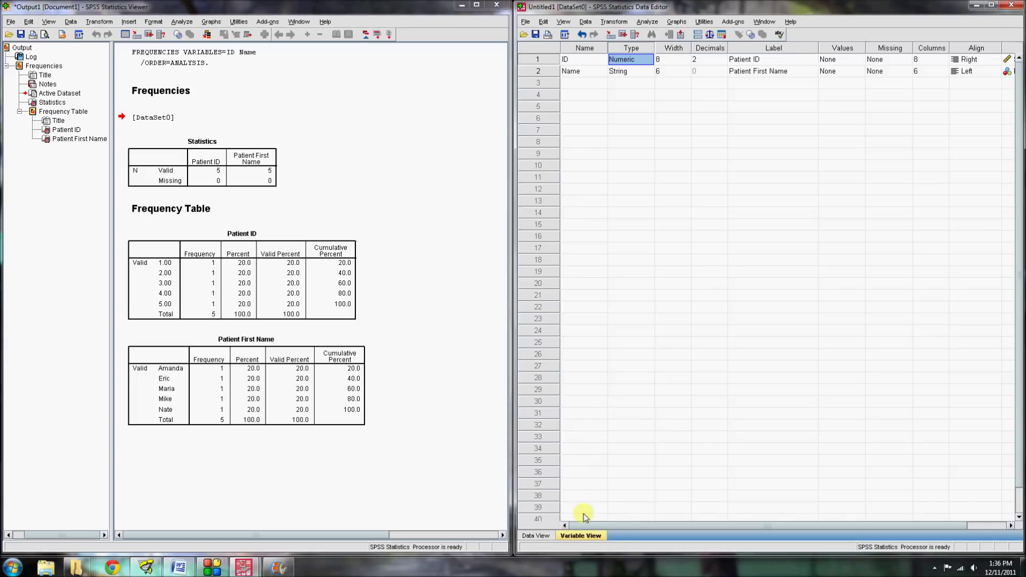
Add a third variable named LName below Name in Variable View
{"action": "left_click", "coordinate": [537, 535]}
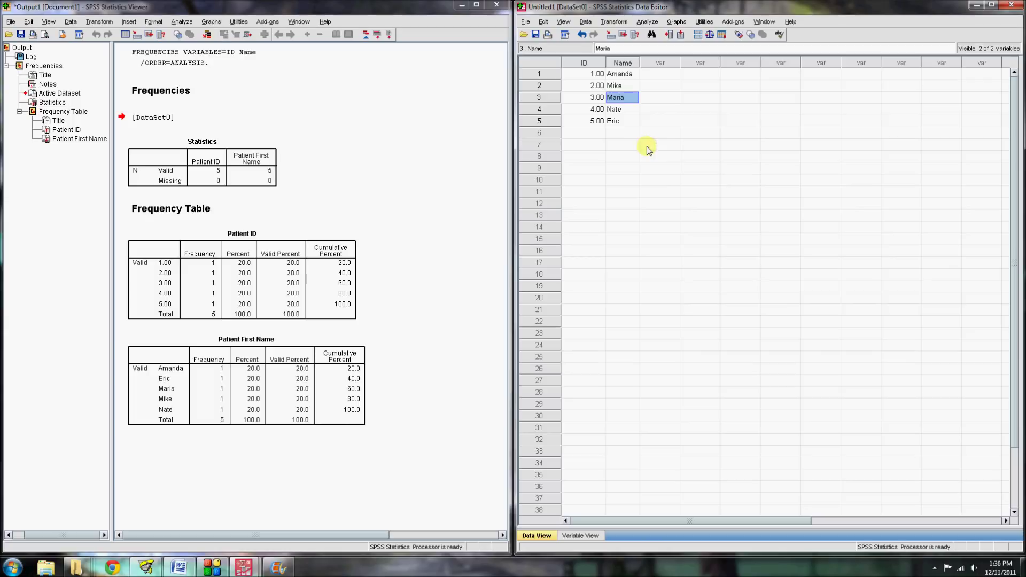
{"action": "left_click", "coordinate": [581, 536]}
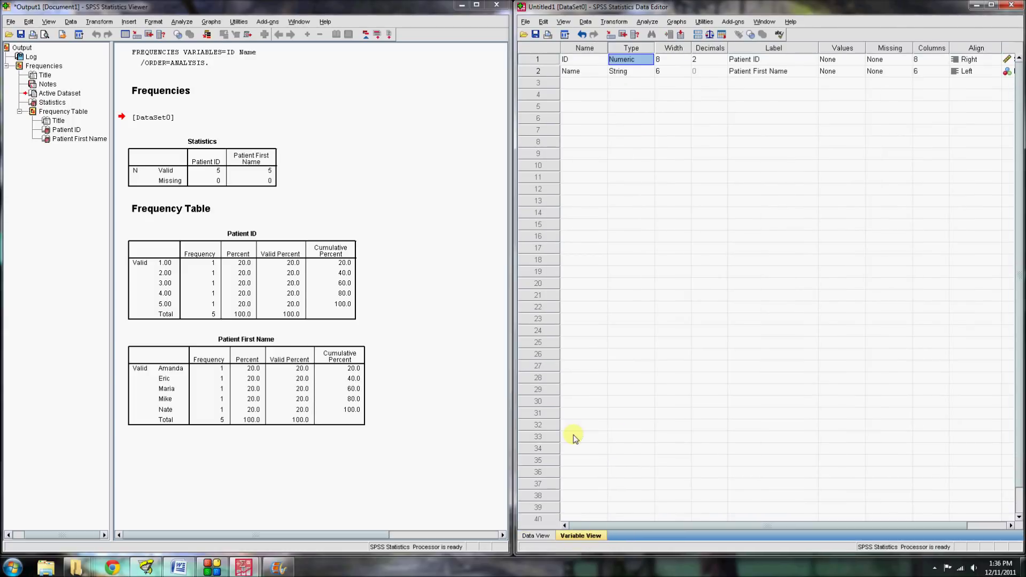
{"action": "left_click", "coordinate": [588, 83]}
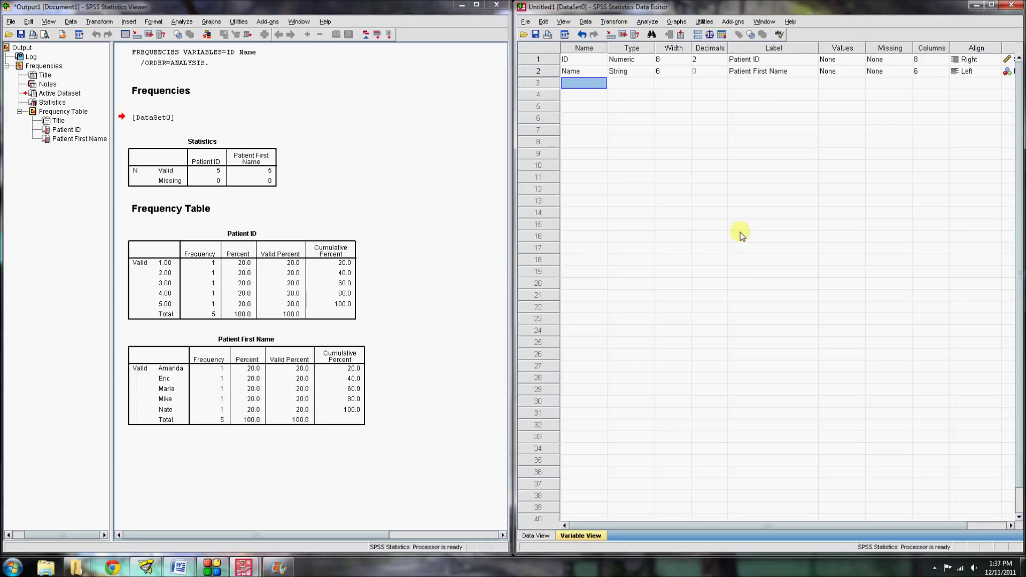
{"action": "key", "text": "Up"}
{"action": "key", "text": "Up"}
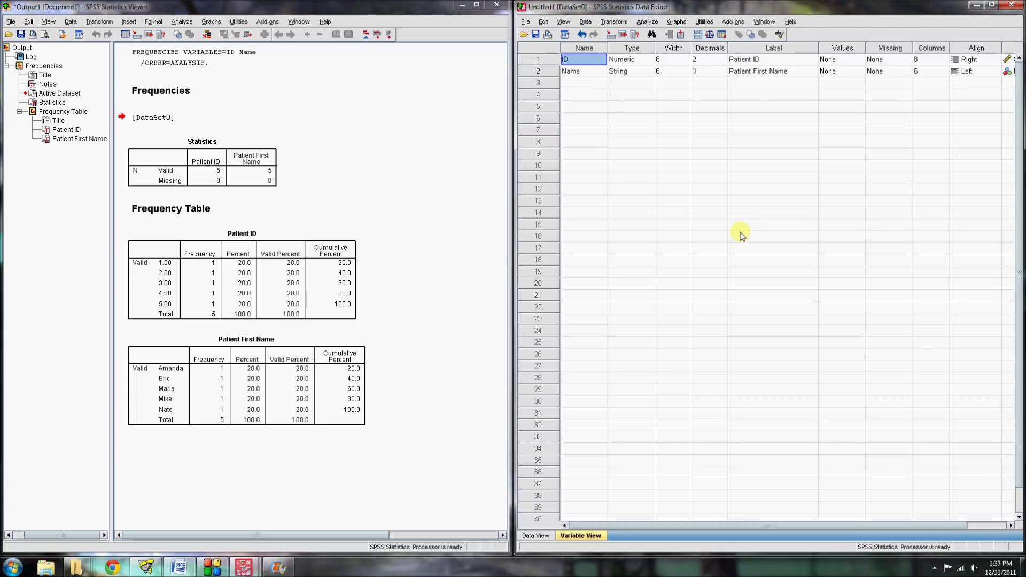
{"action": "key", "text": "Down"}
{"action": "key", "text": "Down"}
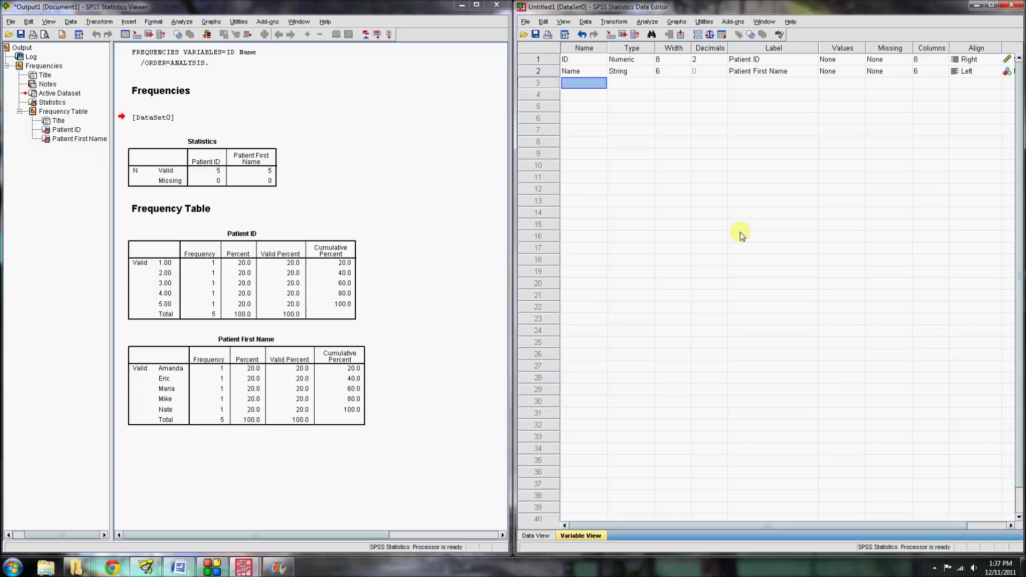
{"action": "type", "text": "LName"}
{"action": "key", "text": "Return"}
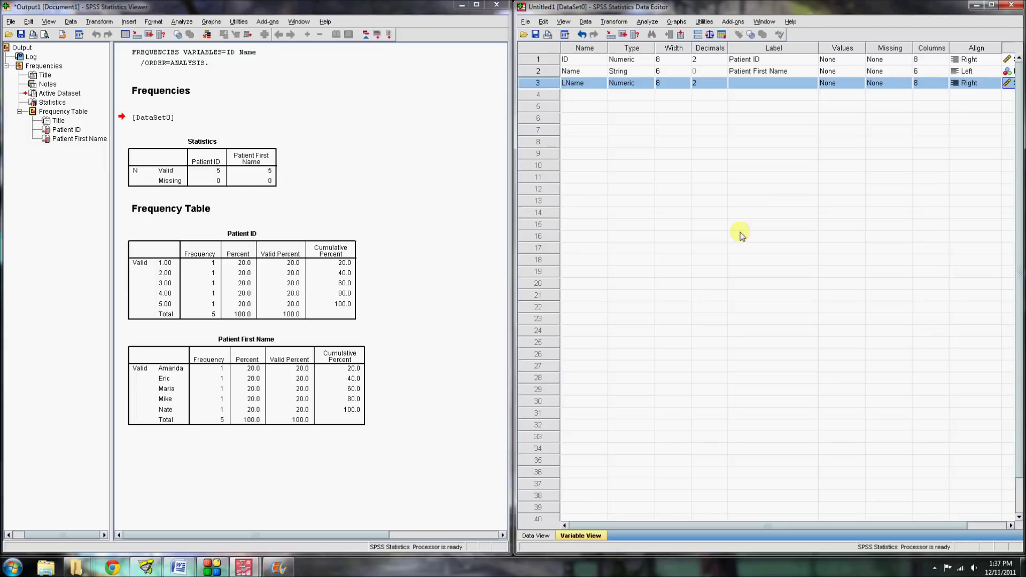
Change the variable type of LName to String
{"action": "left_click", "coordinate": [651, 83]}
{"action": "left_click", "coordinate": [649, 84]}
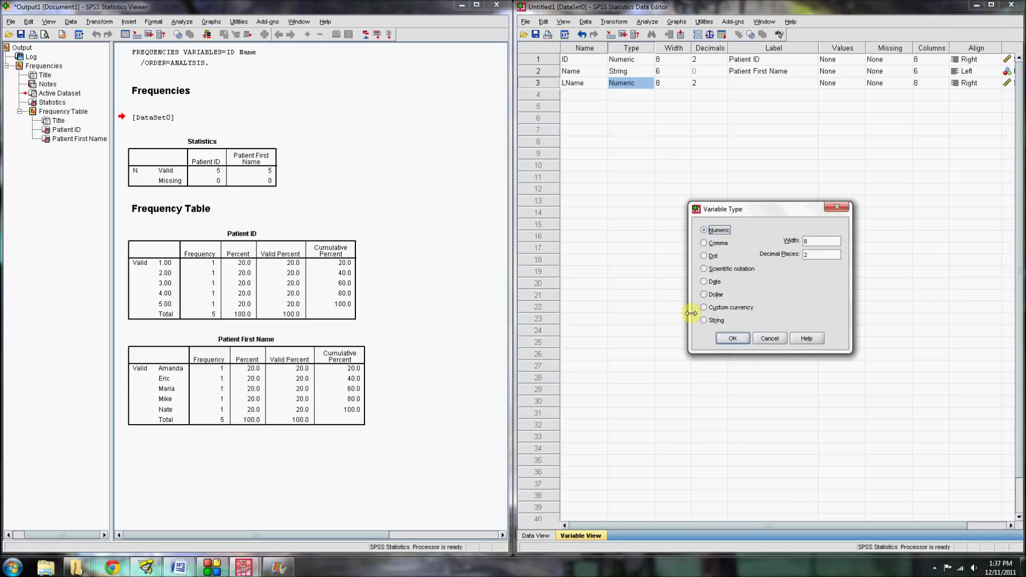
{"action": "left_click", "coordinate": [715, 320]}
{"action": "left_click", "coordinate": [733, 339]}
Label the LName variable "Patient's Last Name"
{"action": "left_click", "coordinate": [750, 86]}
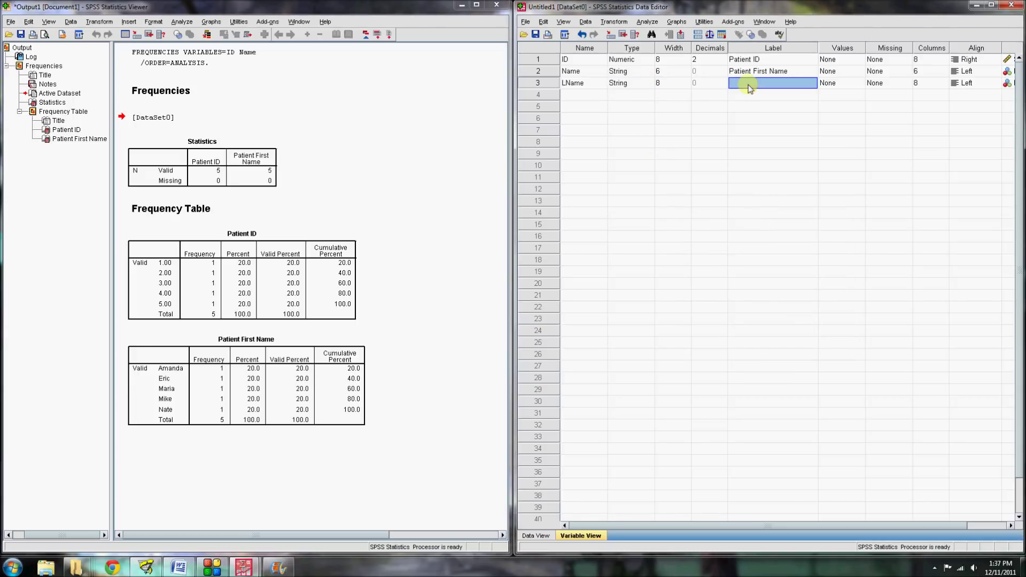
{"action": "type", "text": "Patient"}
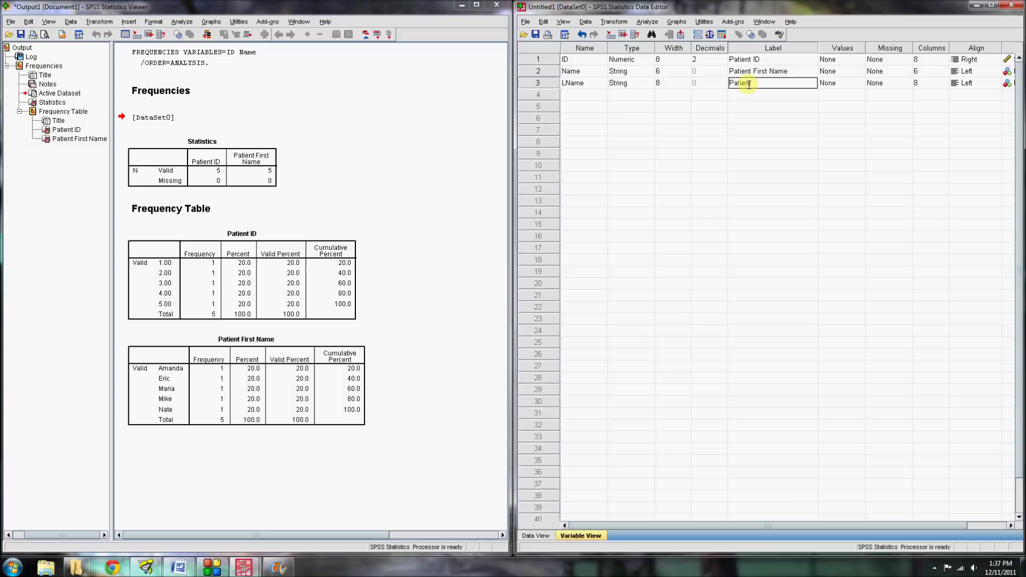
{"action": "type", "text": "'s Last Name"}
{"action": "key", "text": "Return"}
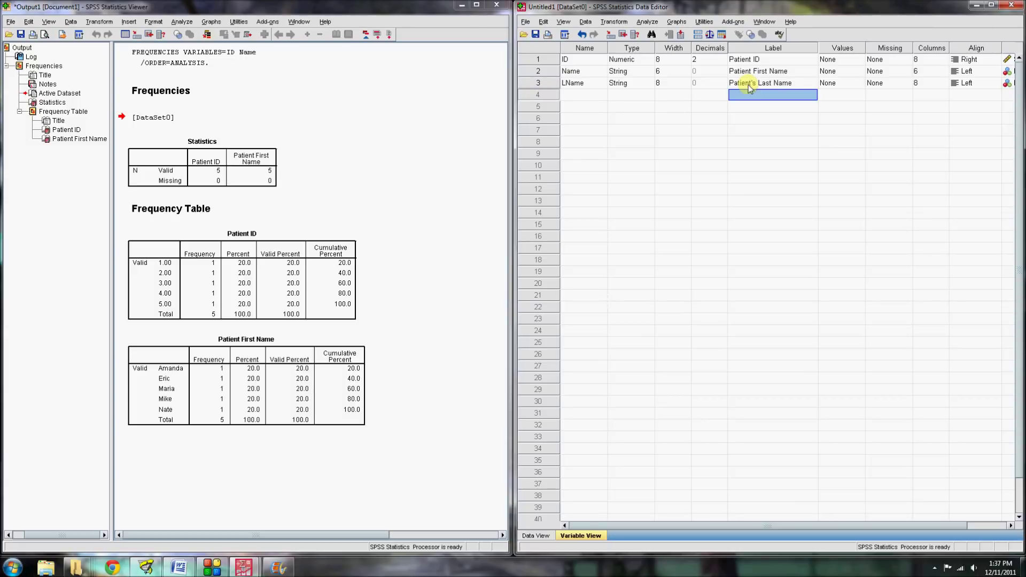
Try to name a fourth variable "Patient Age" below LName
{"action": "key", "text": "Home"}
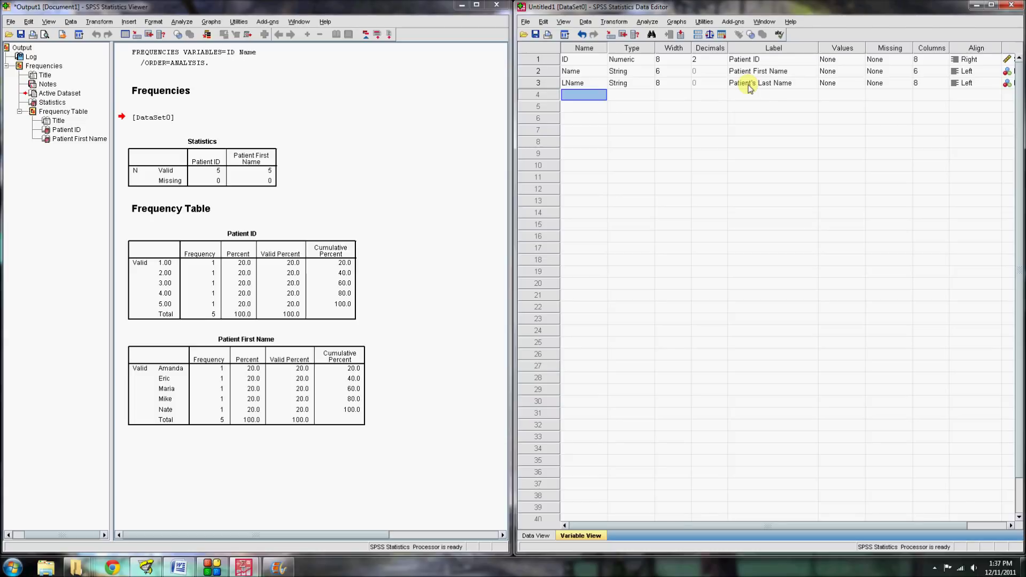
{"action": "type", "text": "Patient Age"}
{"action": "key", "text": "Return"}
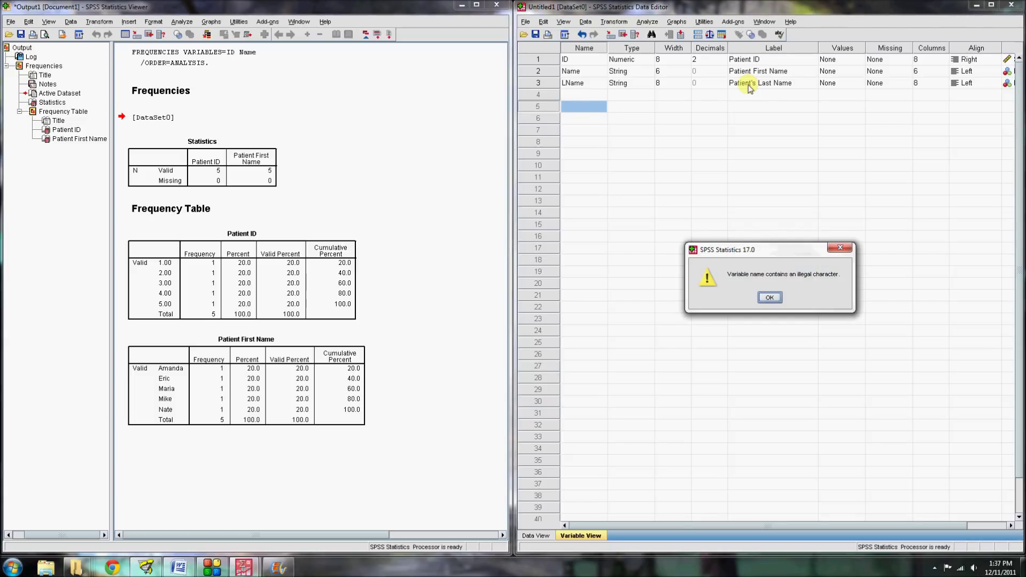
{"action": "left_click", "coordinate": [769, 297]}
Add a fourth variable named Mother_Age below LName
{"action": "left_click", "coordinate": [591, 95]}
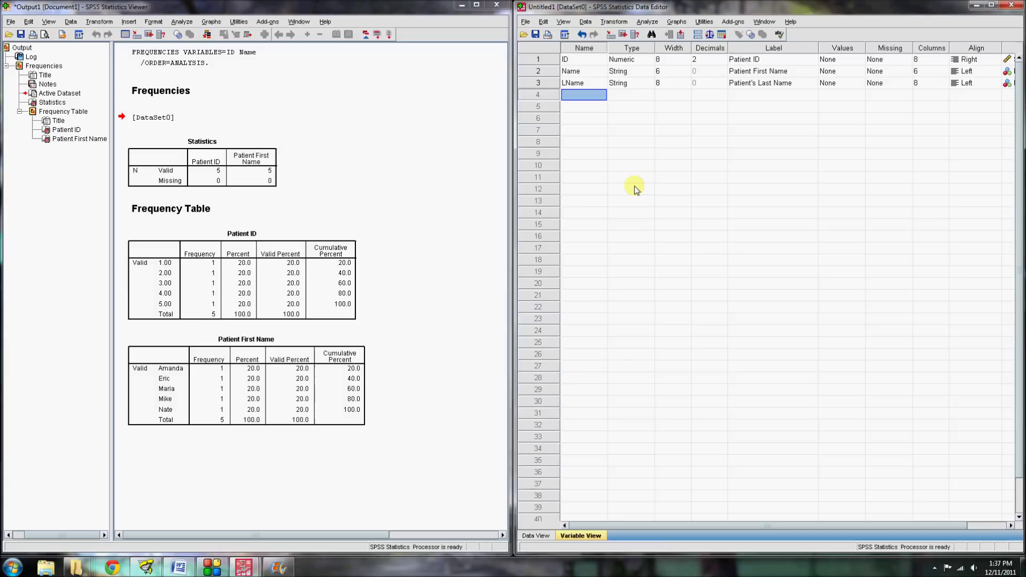
{"action": "type", "text": "Mother_Age"}
{"action": "key", "text": "Return"}
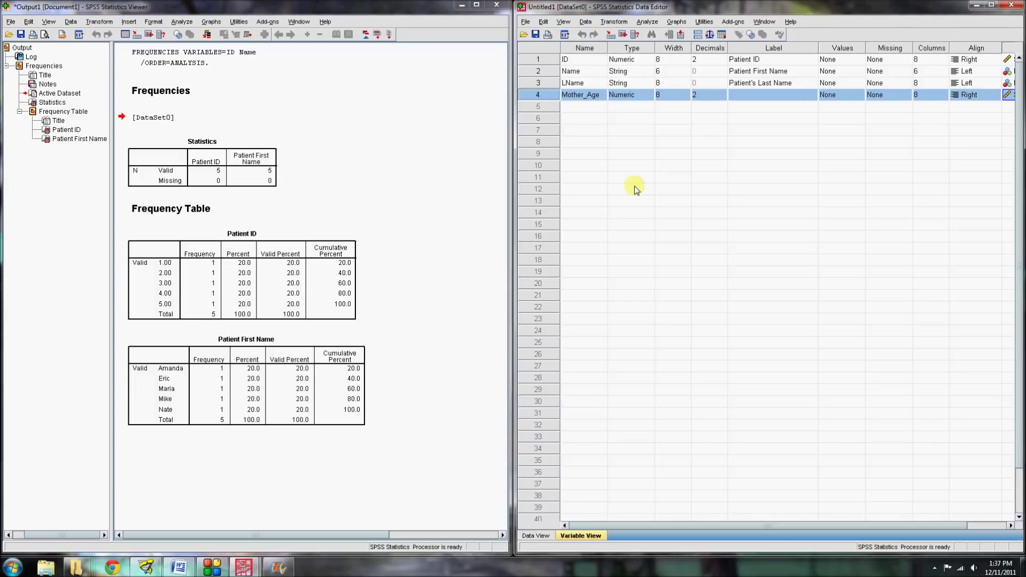
Label the Mother_Age variable "Mother's Age" and set its decimals to 0
{"action": "left_click", "coordinate": [630, 96]}
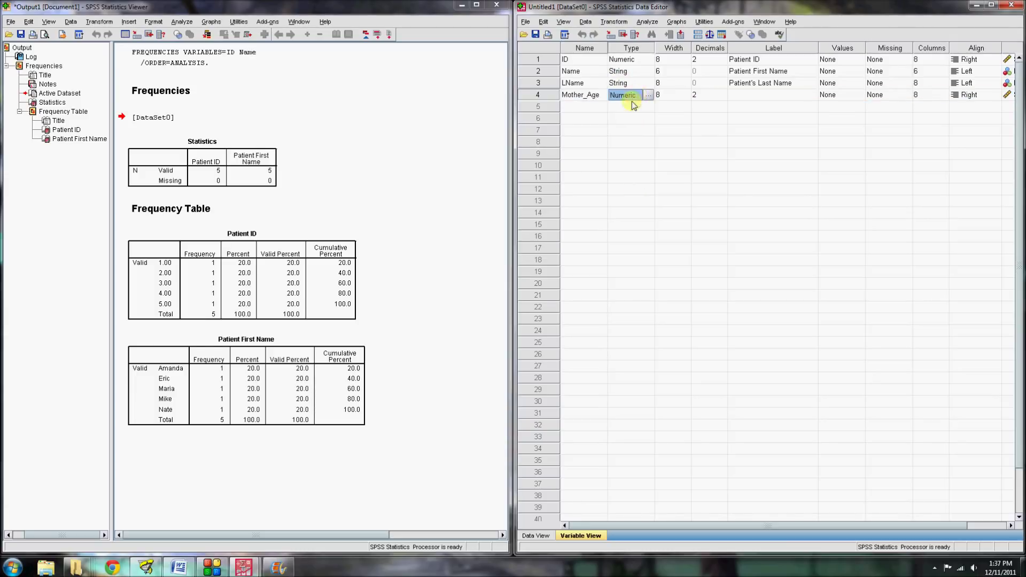
{"action": "left_click", "coordinate": [741, 95]}
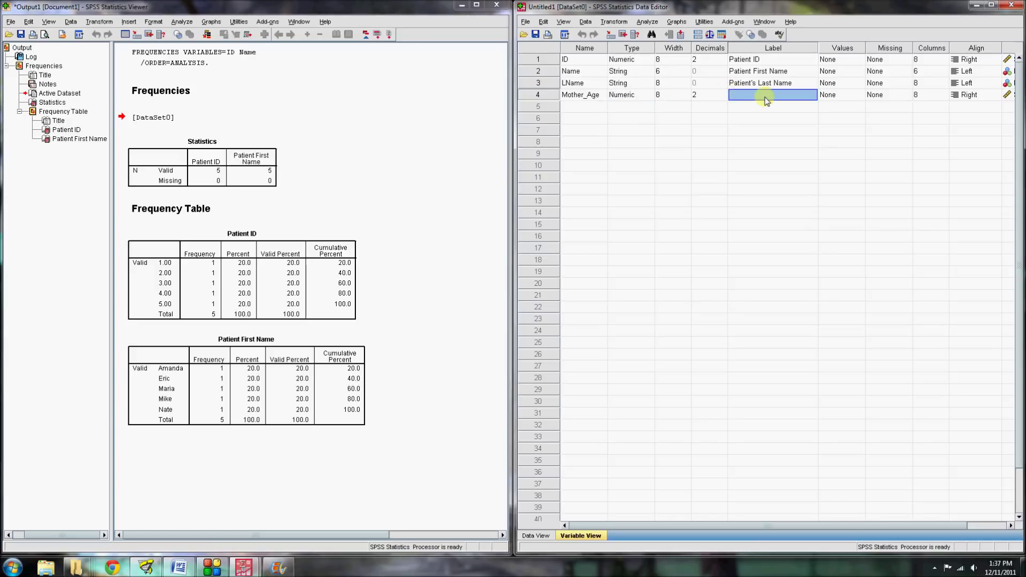
{"action": "type", "text": "Mother"}
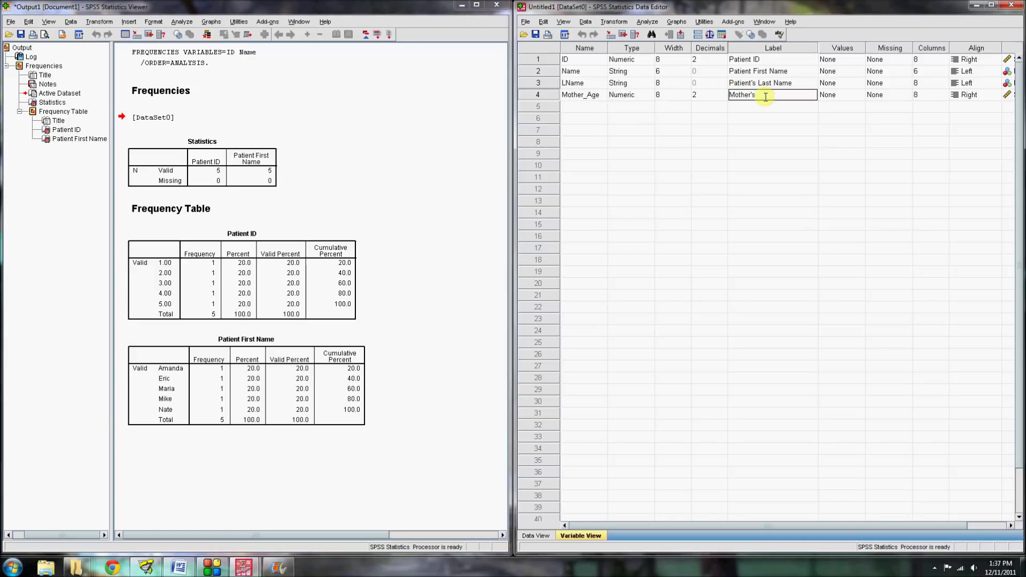
{"action": "type", "text": "'s Age"}
{"action": "left_click", "coordinate": [715, 95]}
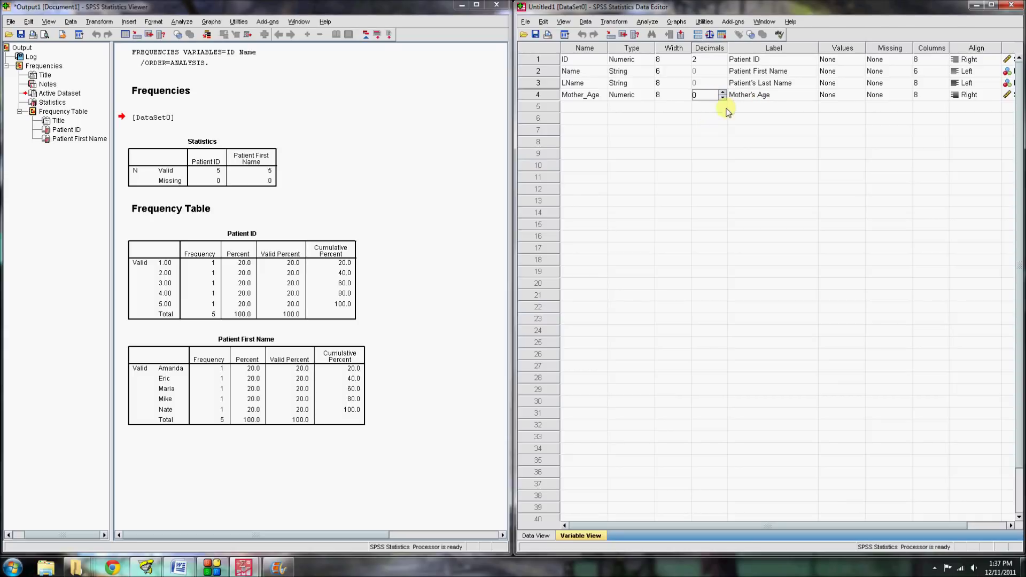
{"action": "key", "text": "Tab"}
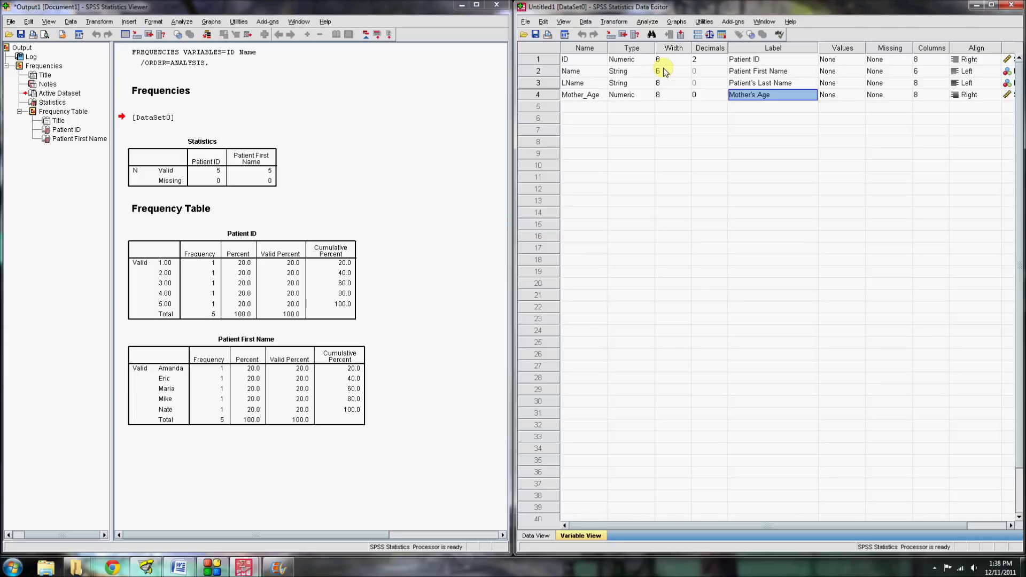
{"action": "left_click", "coordinate": [674, 48]}
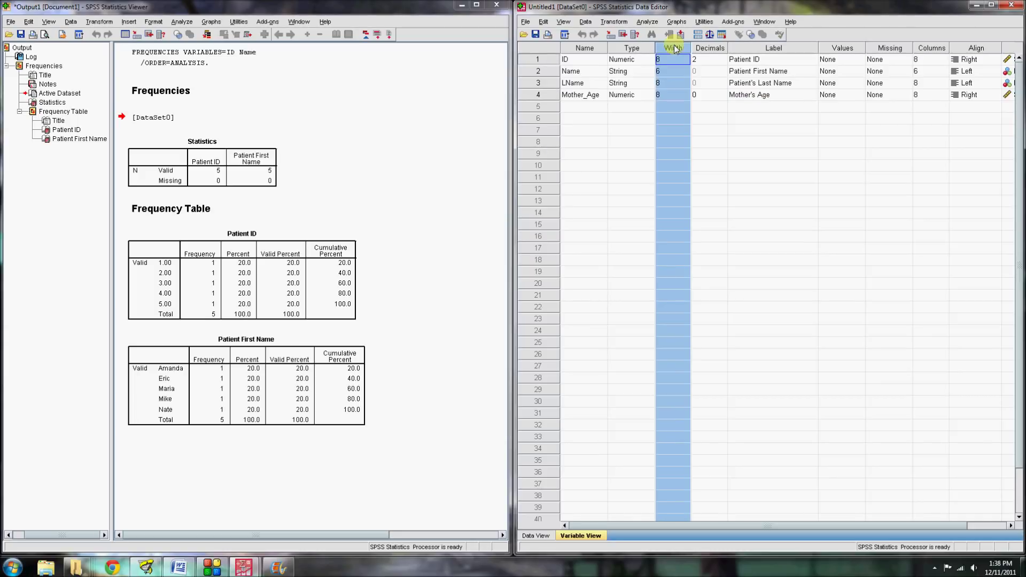
{"action": "left_click", "coordinate": [709, 49]}
{"action": "left_click", "coordinate": [677, 48]}
{"action": "left_click", "coordinate": [699, 49]}
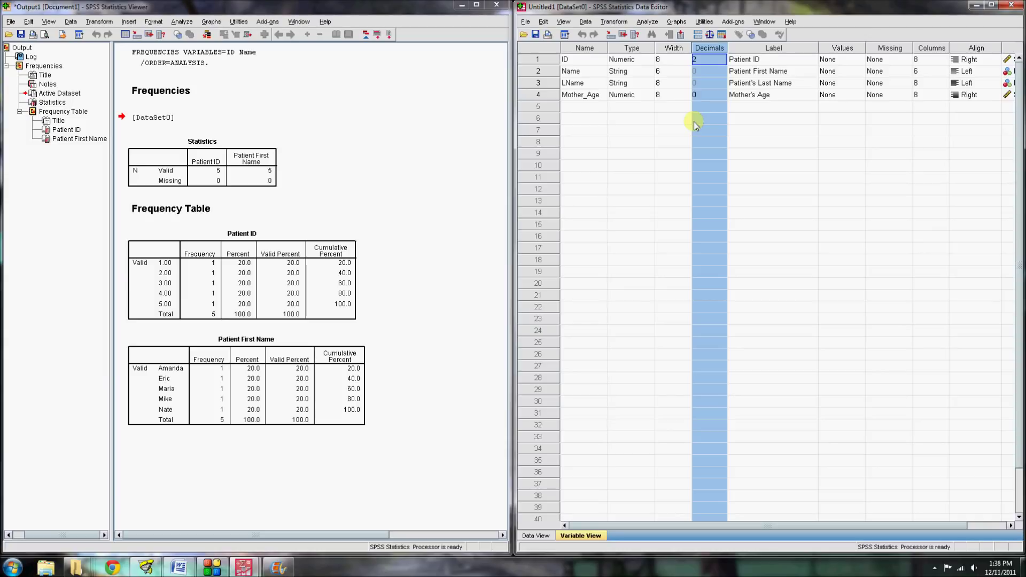
Set the width of the Mother_Age variable to 3
{"action": "left_click", "coordinate": [684, 95]}
{"action": "left_click", "coordinate": [686, 93]}
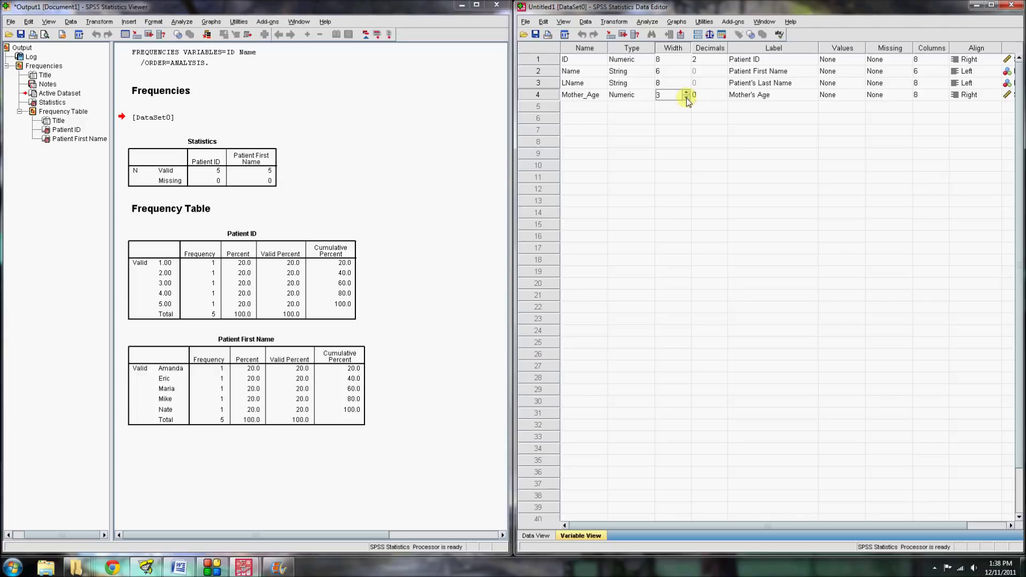
{"action": "key", "text": "Tab"}
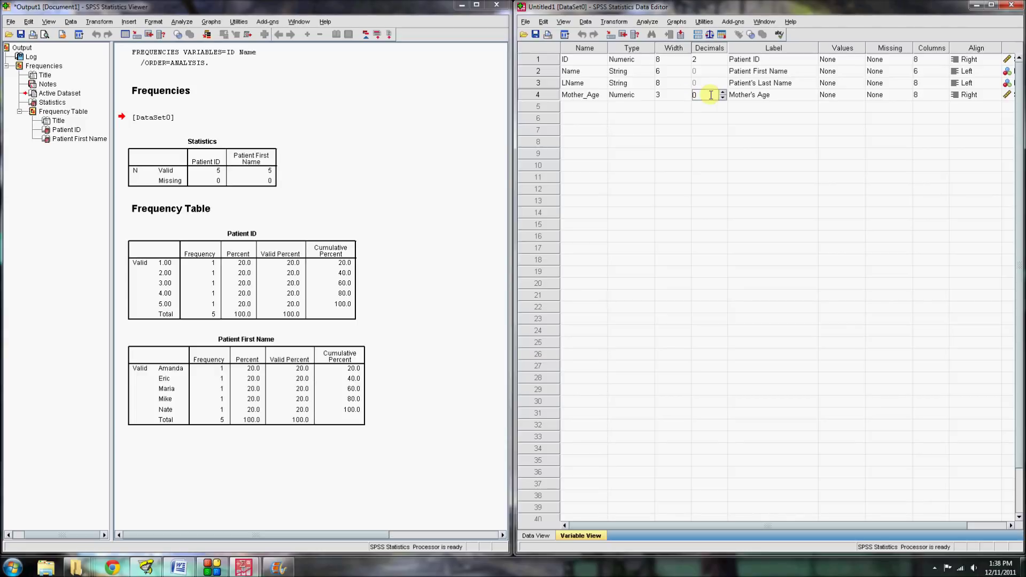
{"action": "left_click", "coordinate": [669, 95]}
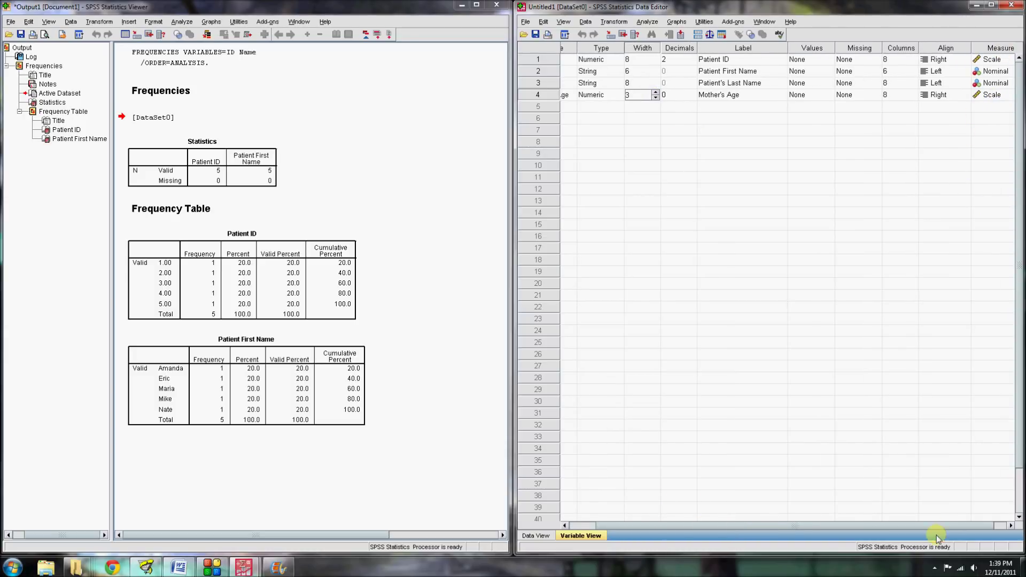
Look through the measurement level options for Mother_Age, keeping it as Scale
{"action": "left_click_drag", "start_coordinate": [939, 527], "coordinate": [952, 527]}
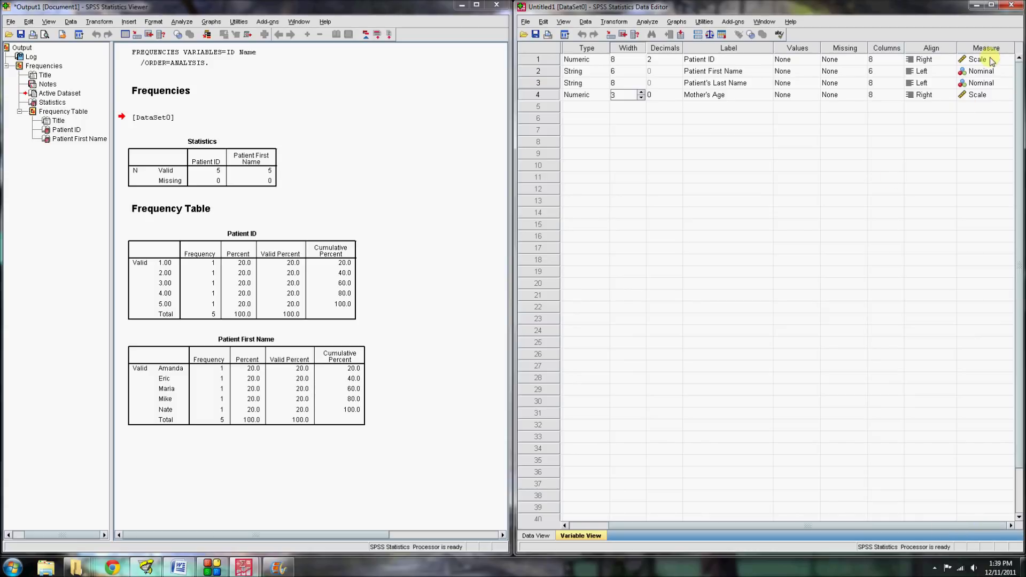
{"action": "left_click", "coordinate": [993, 95]}
{"action": "left_click", "coordinate": [1009, 95]}
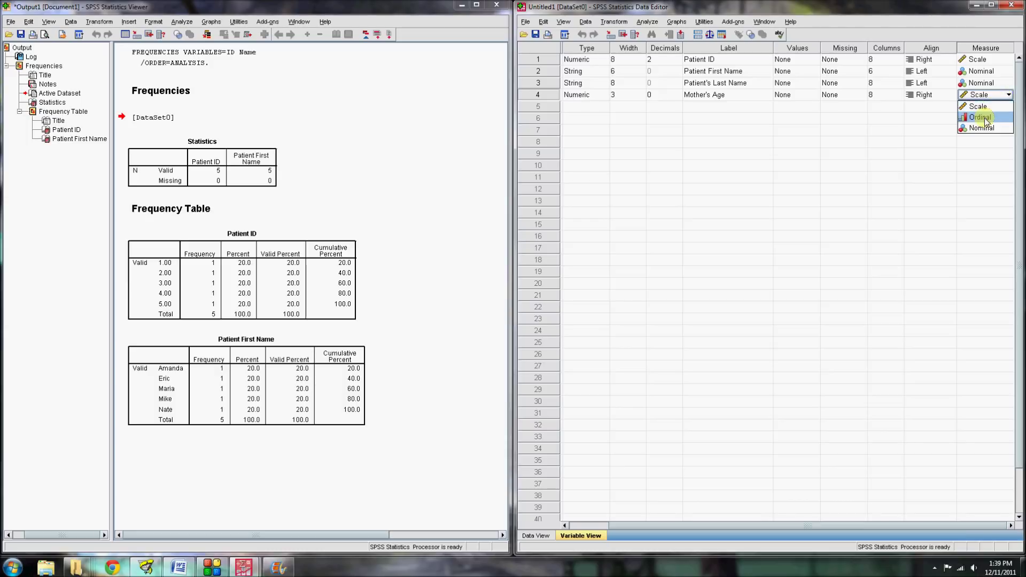
{"action": "left_click", "coordinate": [1008, 98]}
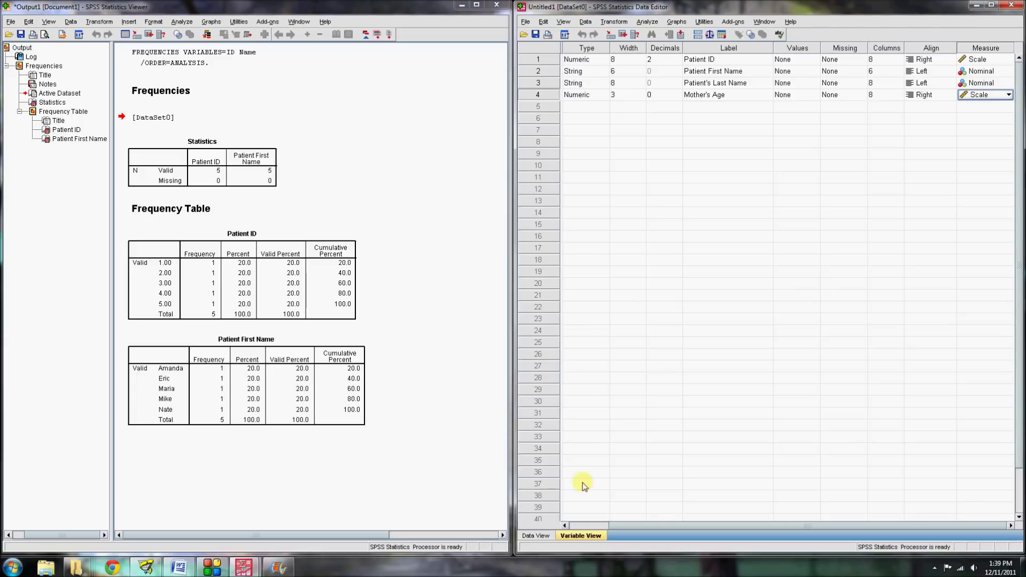
Review the variable attributes and switch to Data View to see the new LName and Mother_Age columns
{"action": "left_click", "coordinate": [589, 526]}
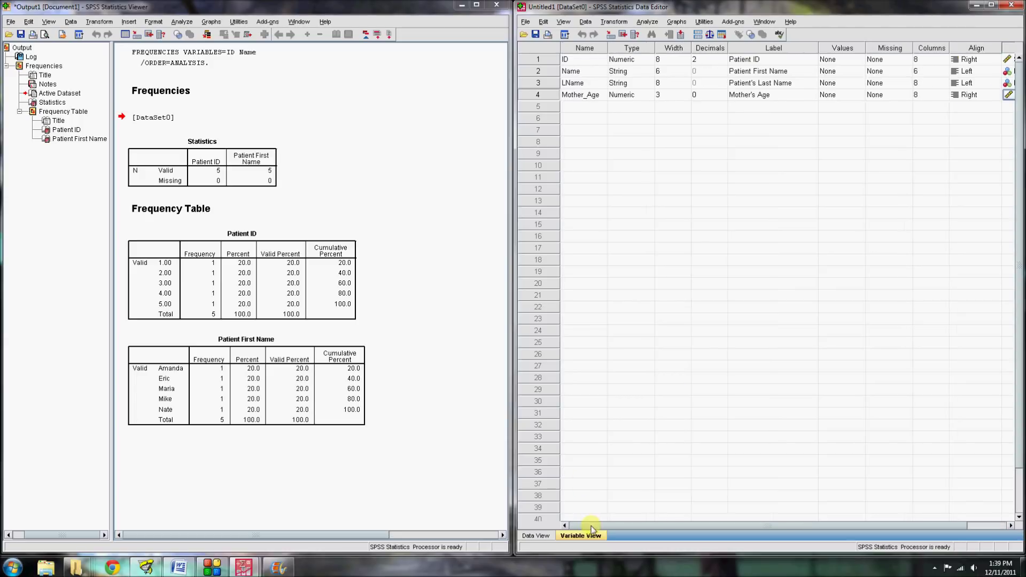
{"action": "left_click", "coordinate": [971, 526]}
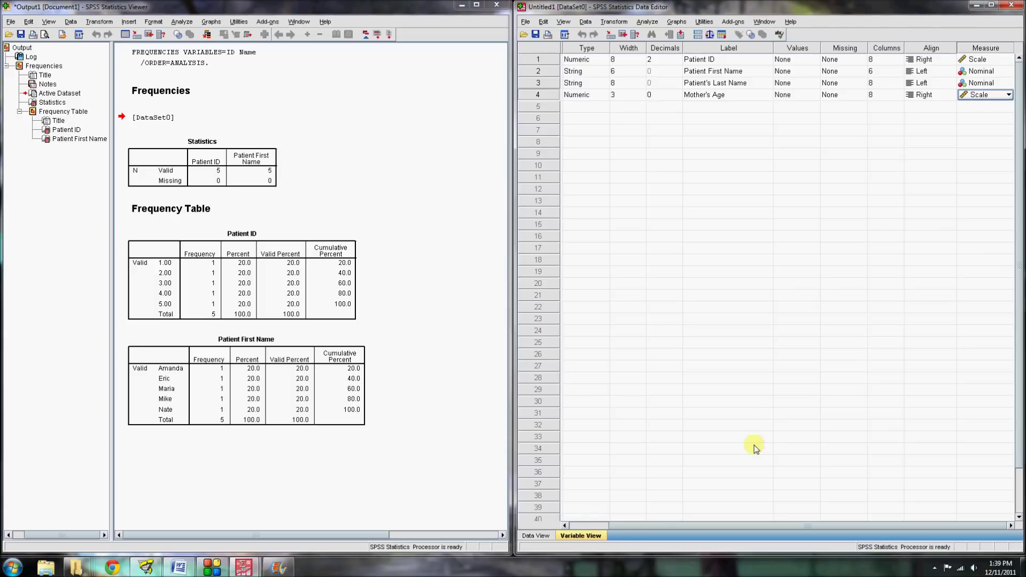
{"action": "left_click", "coordinate": [595, 525]}
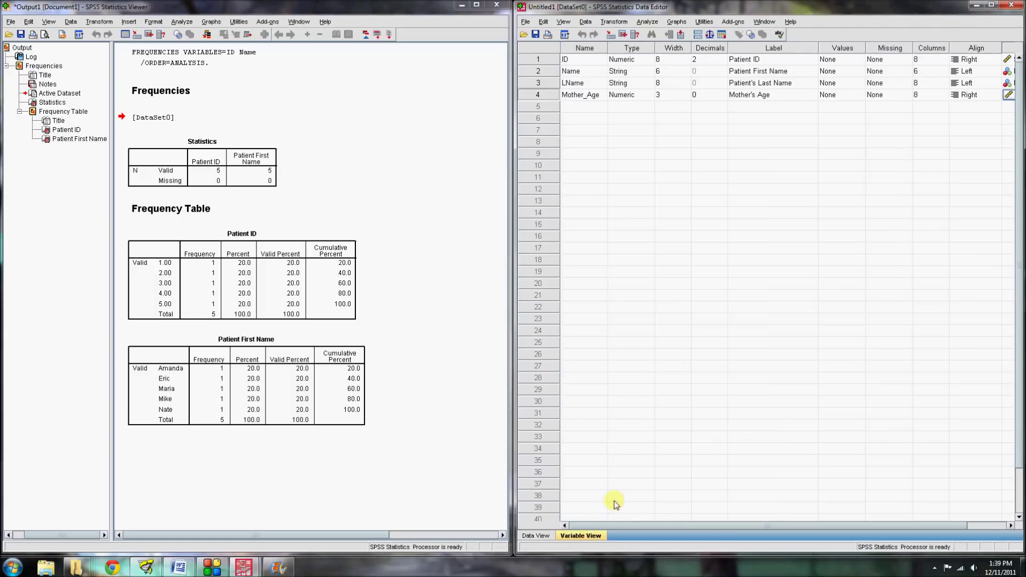
{"action": "left_click", "coordinate": [535, 536]}
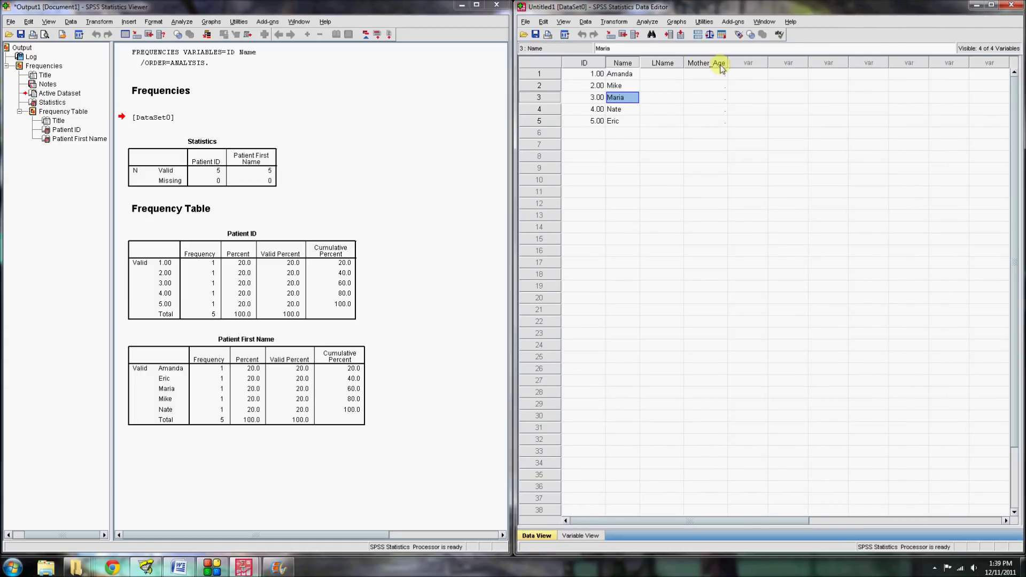
Restore the data editor and output viewer from half-screen to overlapping floating windows, with the data editor in front
{"action": "left_click_drag", "start_coordinate": [887, 10], "coordinate": [777, 117]}
{"action": "left_click_drag", "start_coordinate": [415, 6], "coordinate": [821, 149]}
{"action": "left_click", "coordinate": [804, 123]}
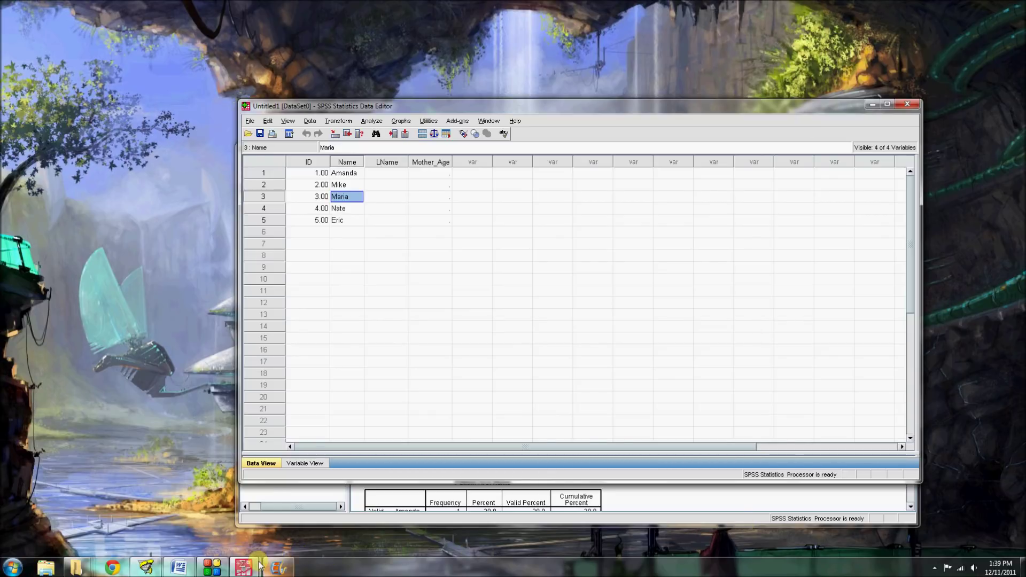
{"action": "left_click", "coordinate": [278, 568]}
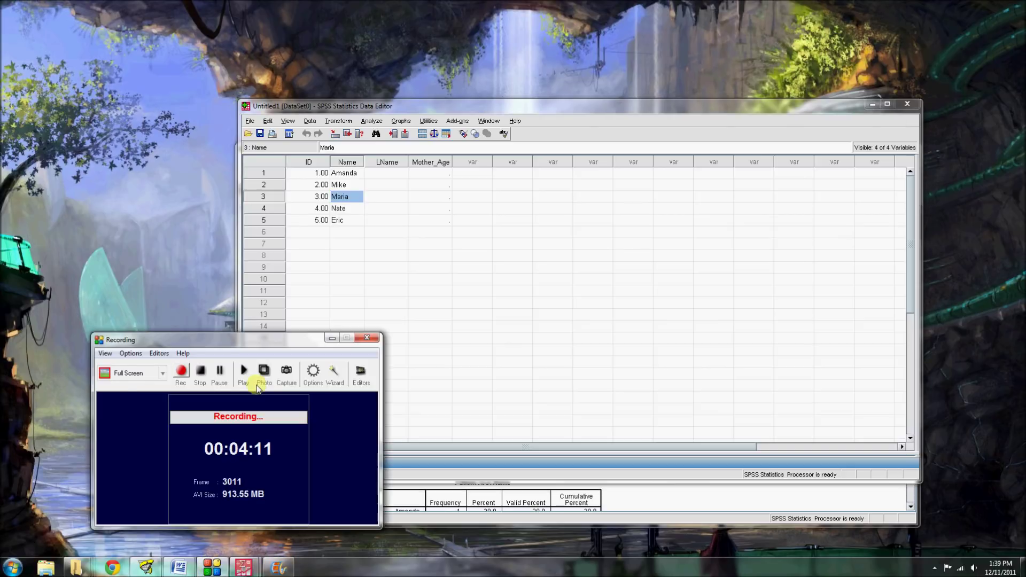